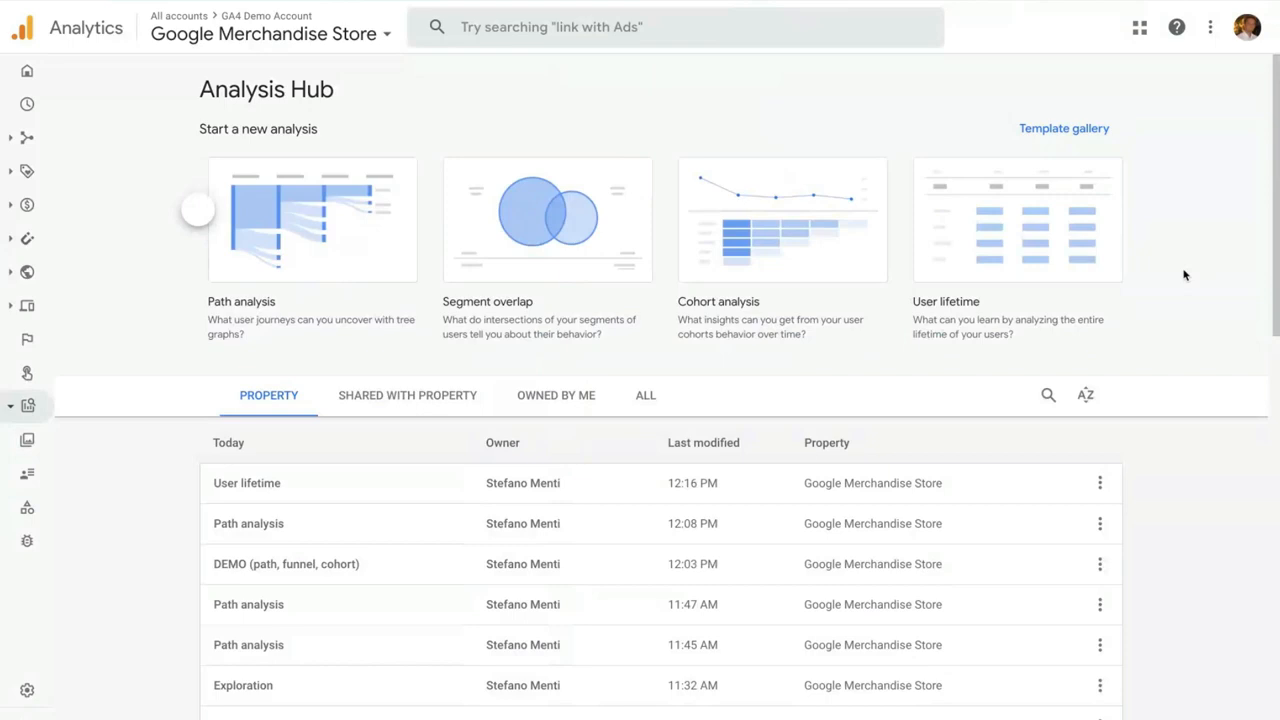
- Start a new User lifetime analysis and add the Last purchase date and First purchase date dimensions to its variables
{"action": "left_click", "coordinate": [1018, 240]}
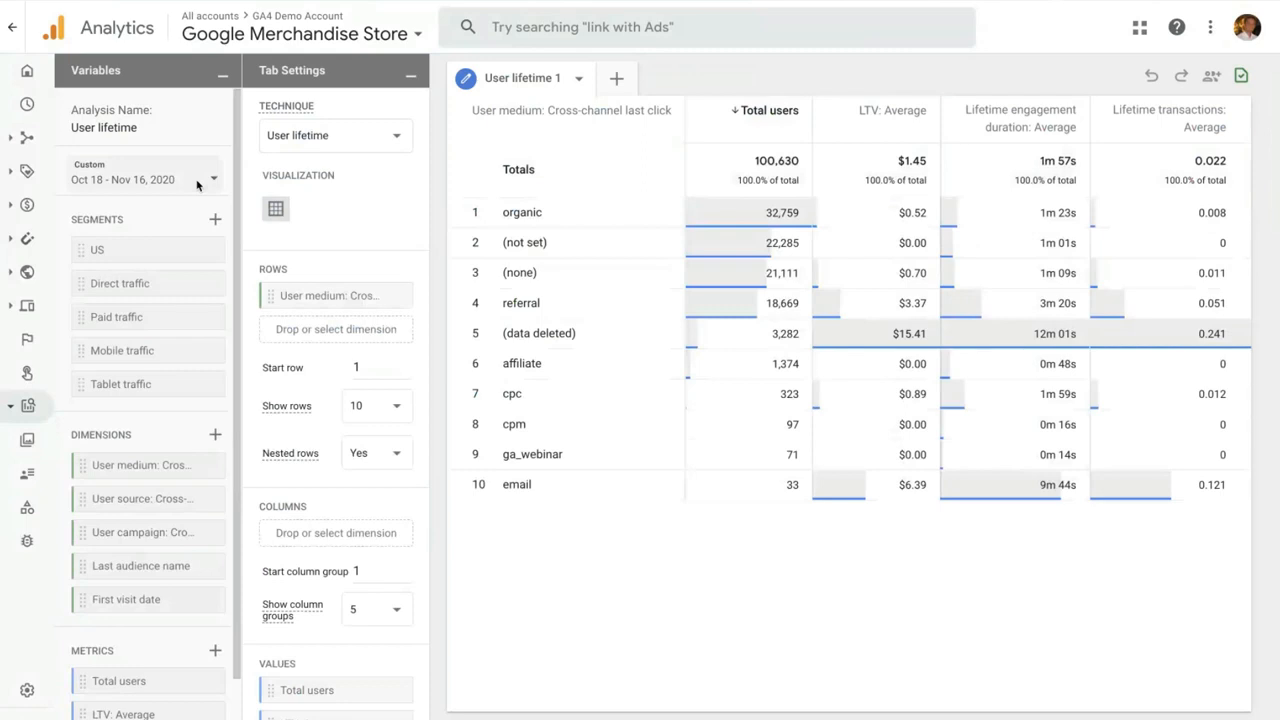
{"action": "left_click", "coordinate": [215, 436]}
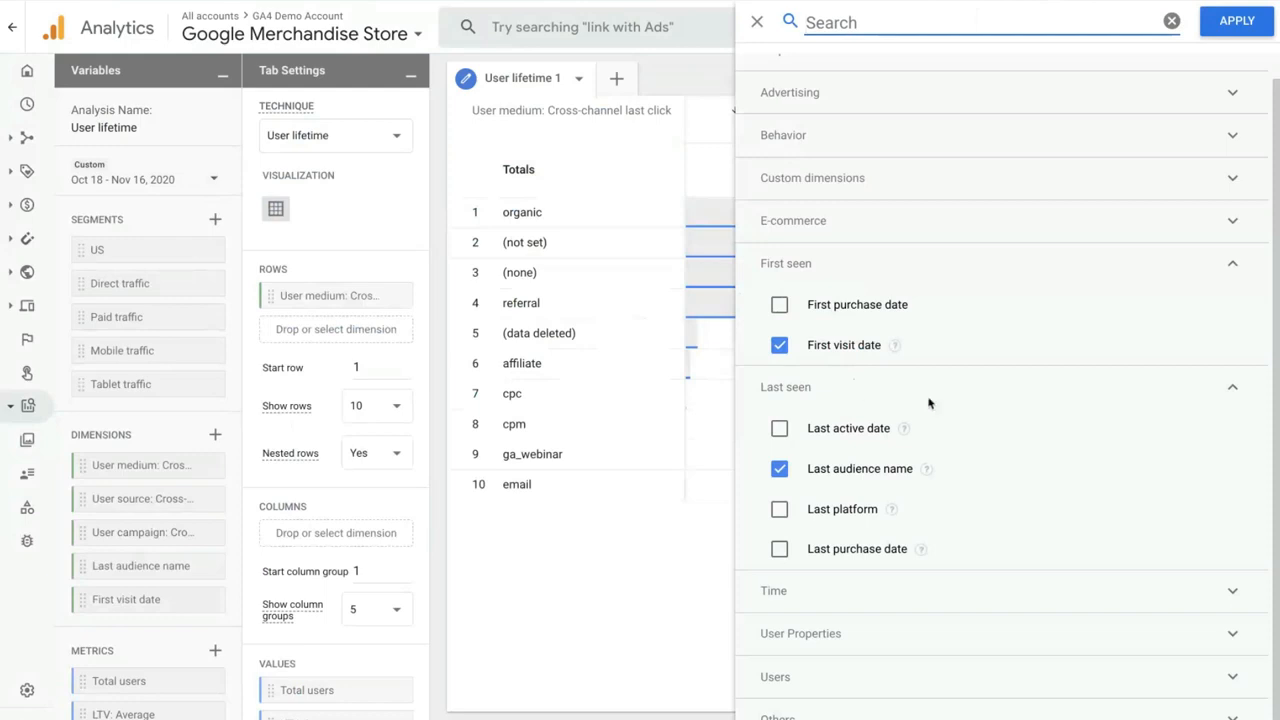
{"action": "scroll", "coordinate": [996, 375], "scroll_direction": "up", "scroll_amount": 1}
{"action": "left_click", "coordinate": [842, 82]}
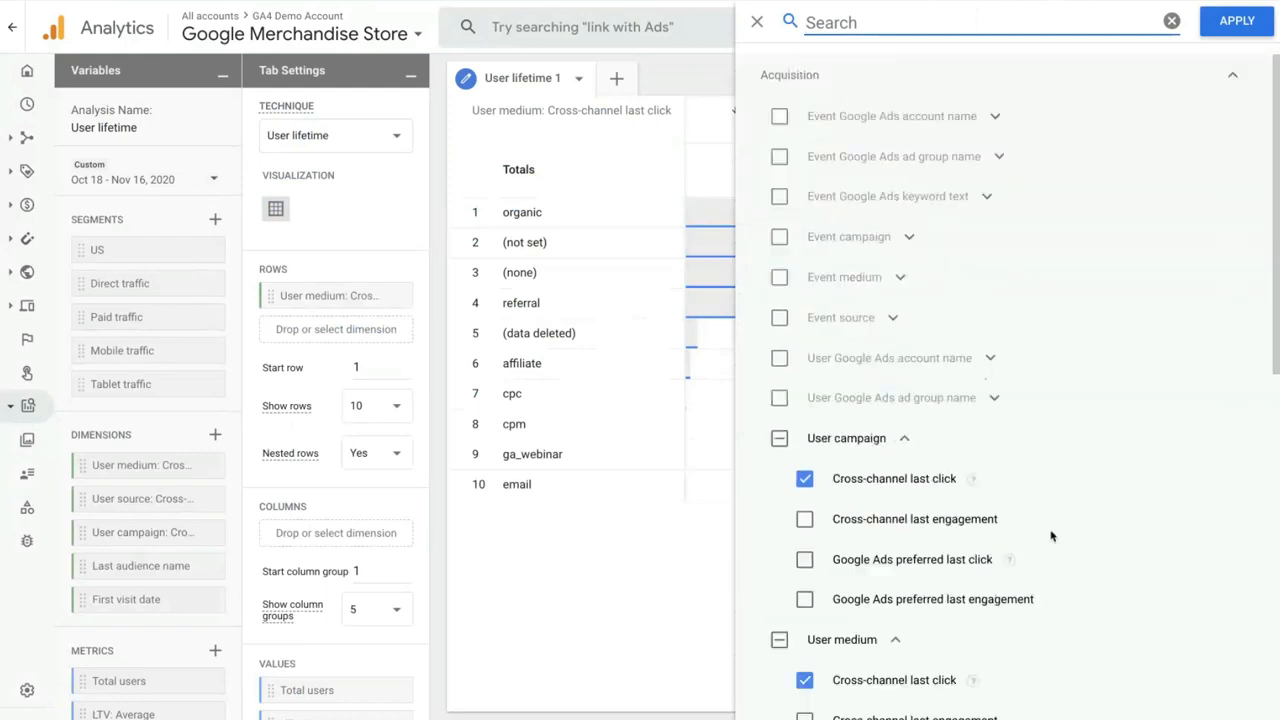
{"action": "scroll", "coordinate": [1051, 537], "scroll_direction": "down", "scroll_amount": 1}
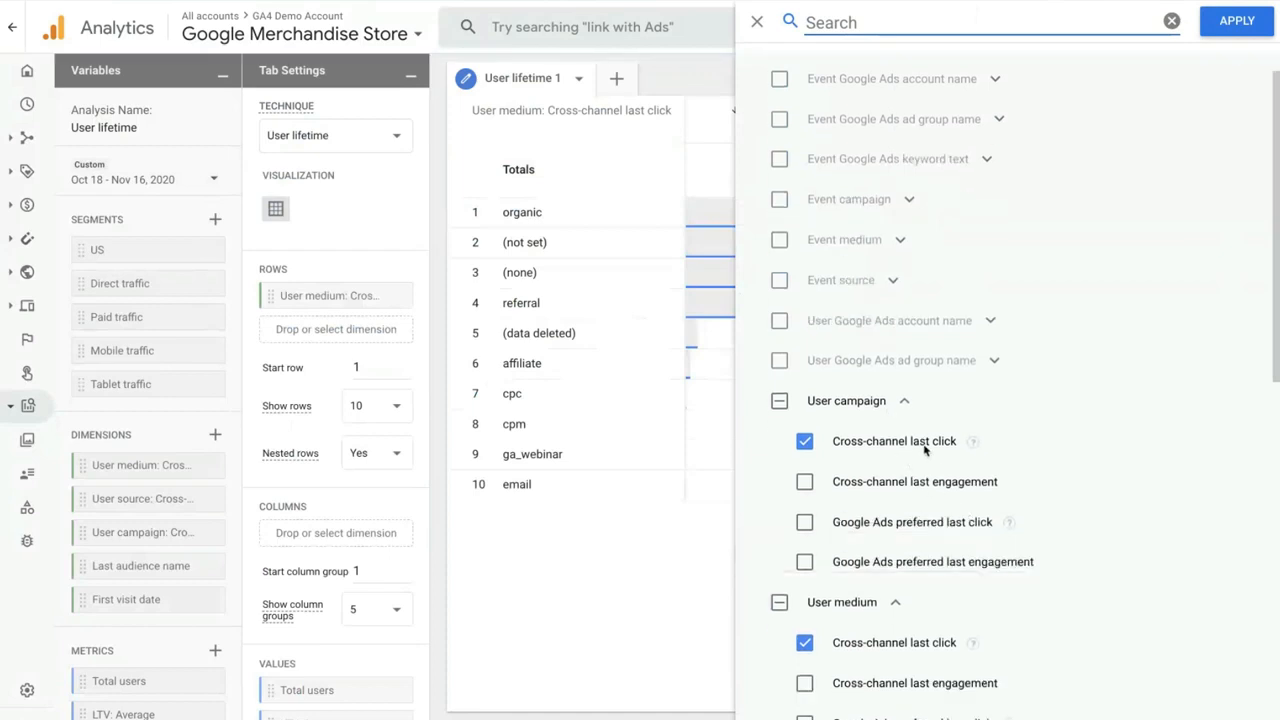
{"action": "scroll", "coordinate": [1101, 642], "scroll_direction": "down", "scroll_amount": 10}
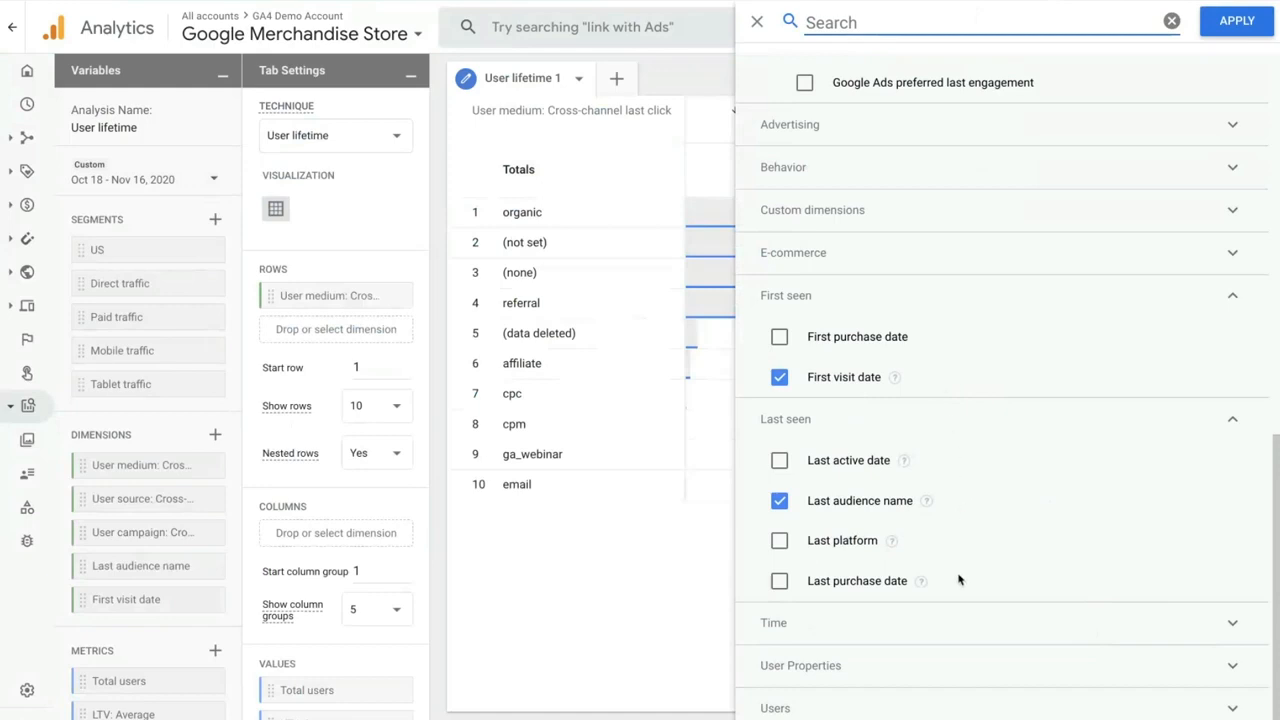
{"action": "left_click", "coordinate": [779, 581]}
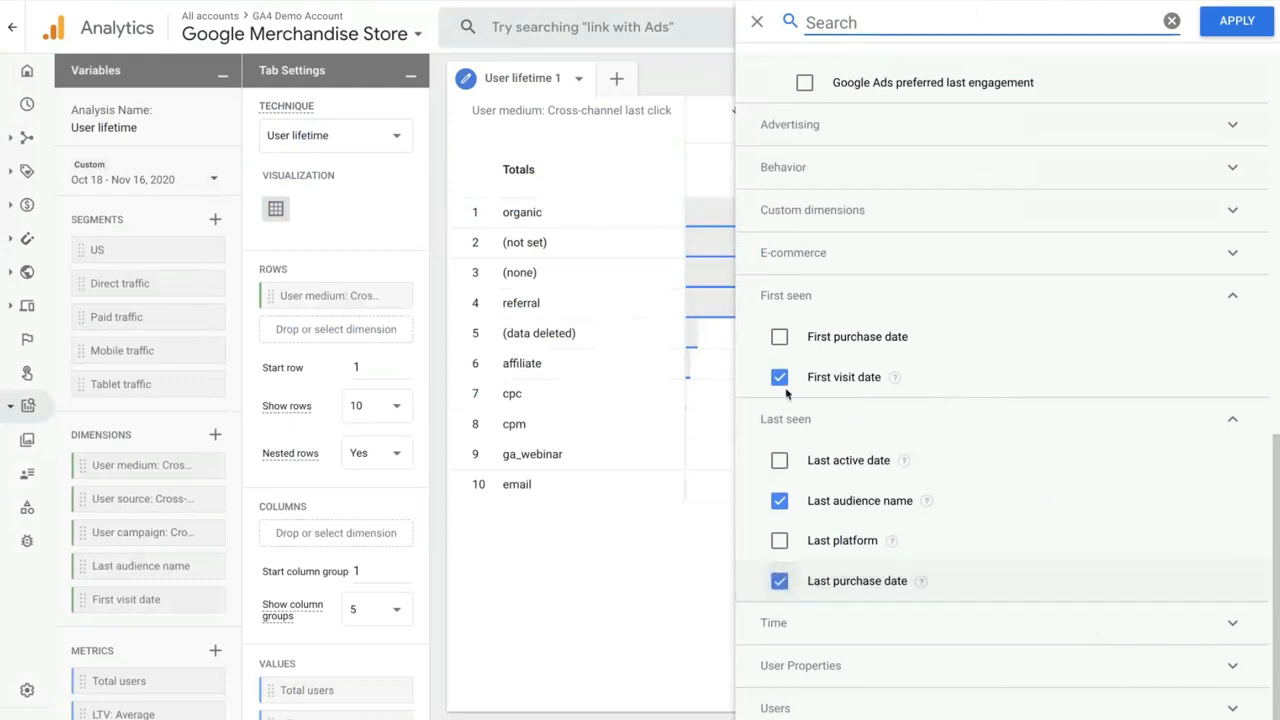
{"action": "left_click", "coordinate": [779, 337]}
{"action": "left_click", "coordinate": [1234, 20]}
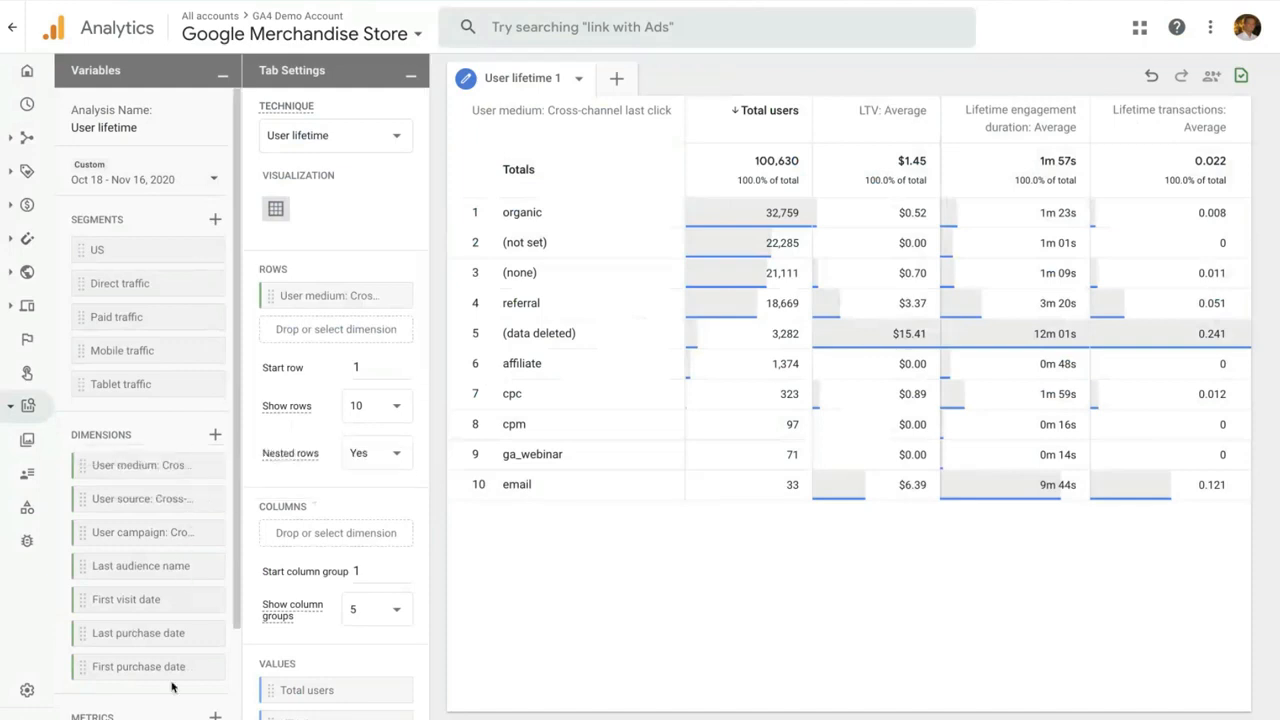
- Select the Total of Lifetime transactions as an additional metric for the analysis variables
{"action": "scroll", "coordinate": [171, 686], "scroll_direction": "down", "scroll_amount": 2}
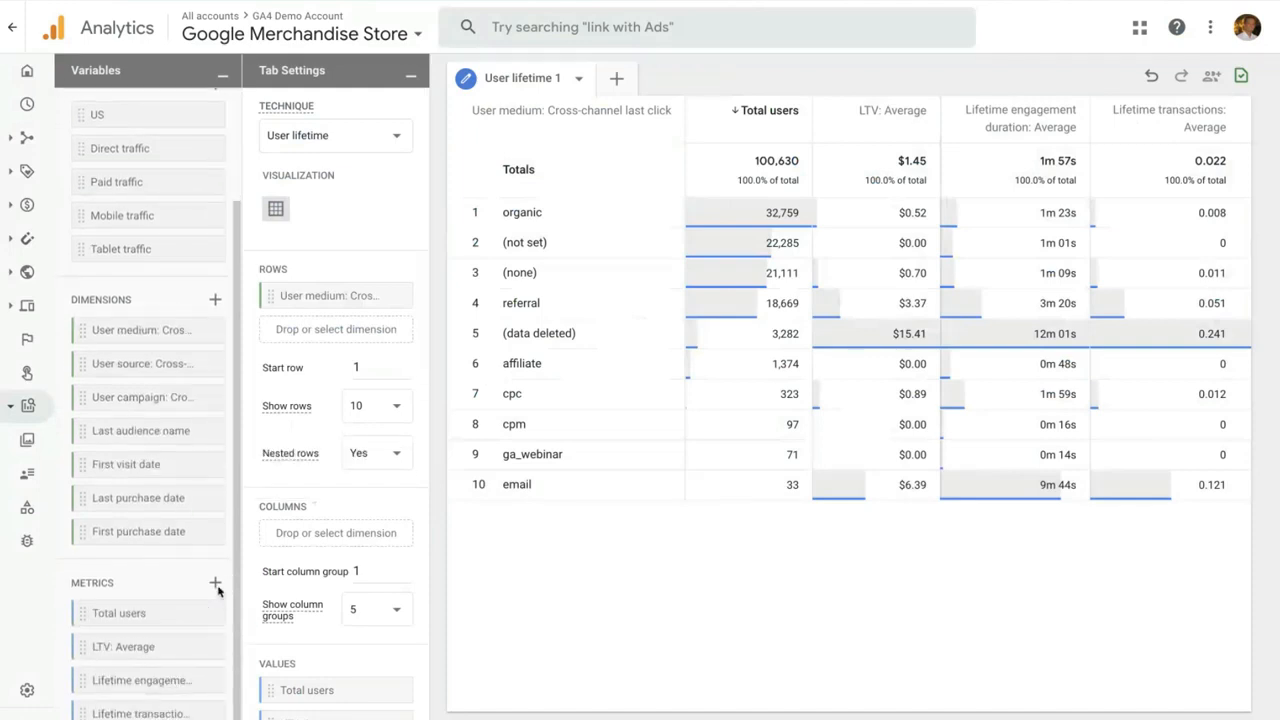
{"action": "left_click", "coordinate": [215, 584]}
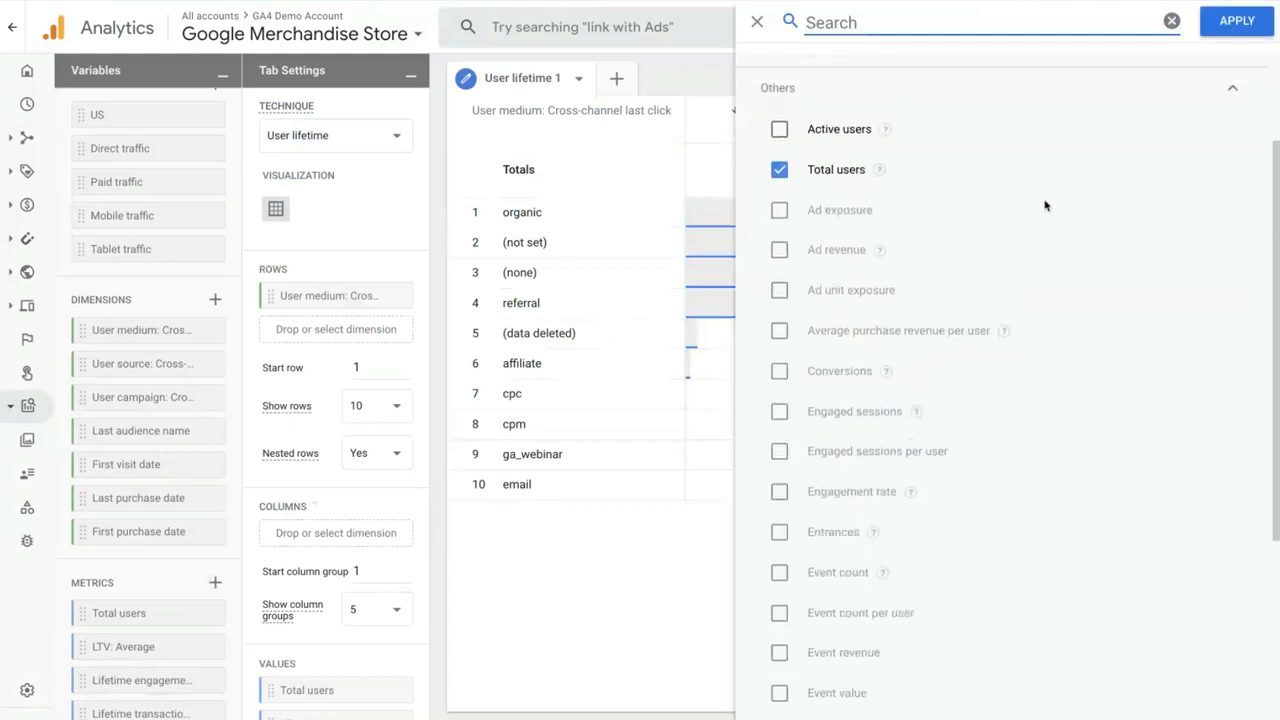
{"action": "scroll", "coordinate": [1045, 205], "scroll_direction": "up", "scroll_amount": 1}
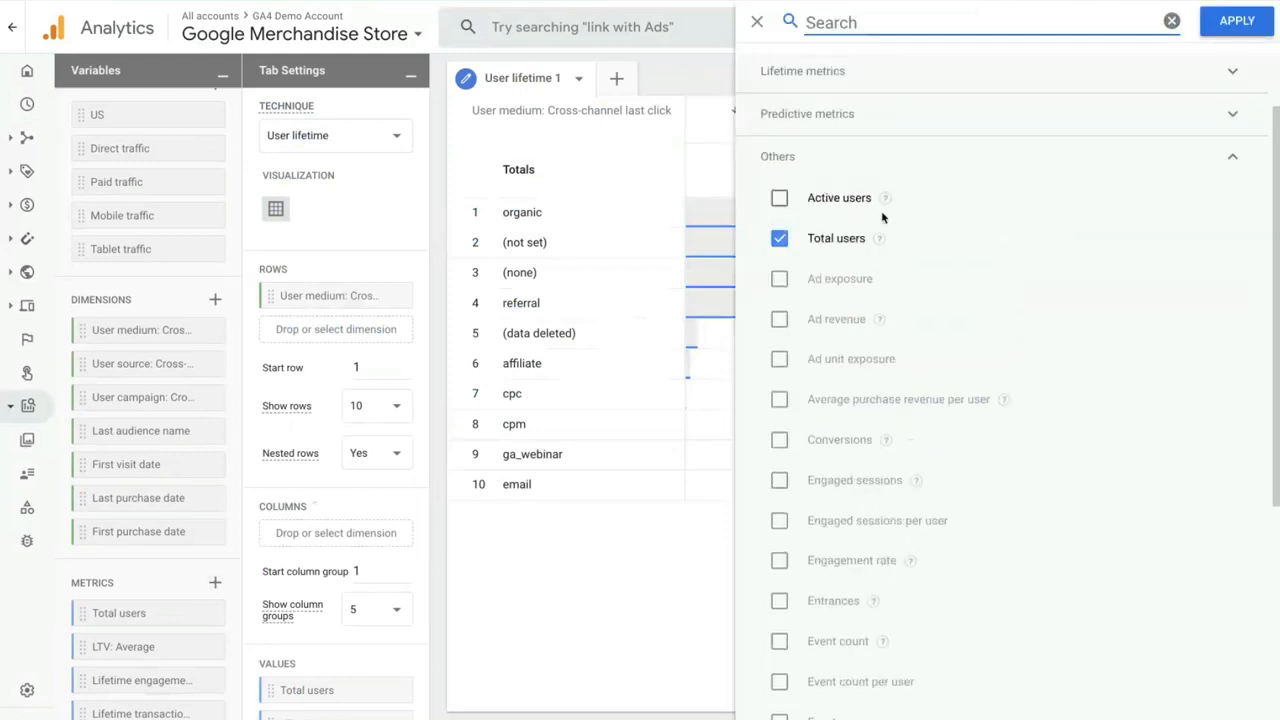
{"action": "left_click", "coordinate": [840, 79]}
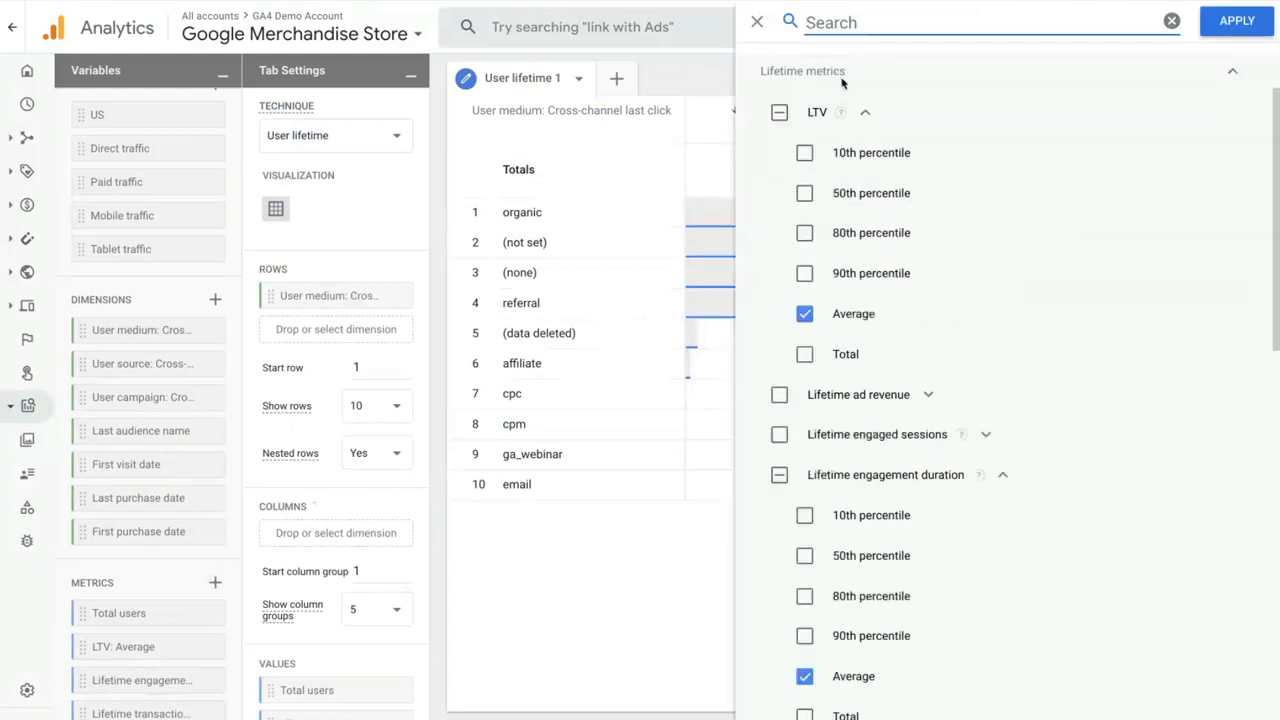
{"action": "left_click", "coordinate": [865, 112]}
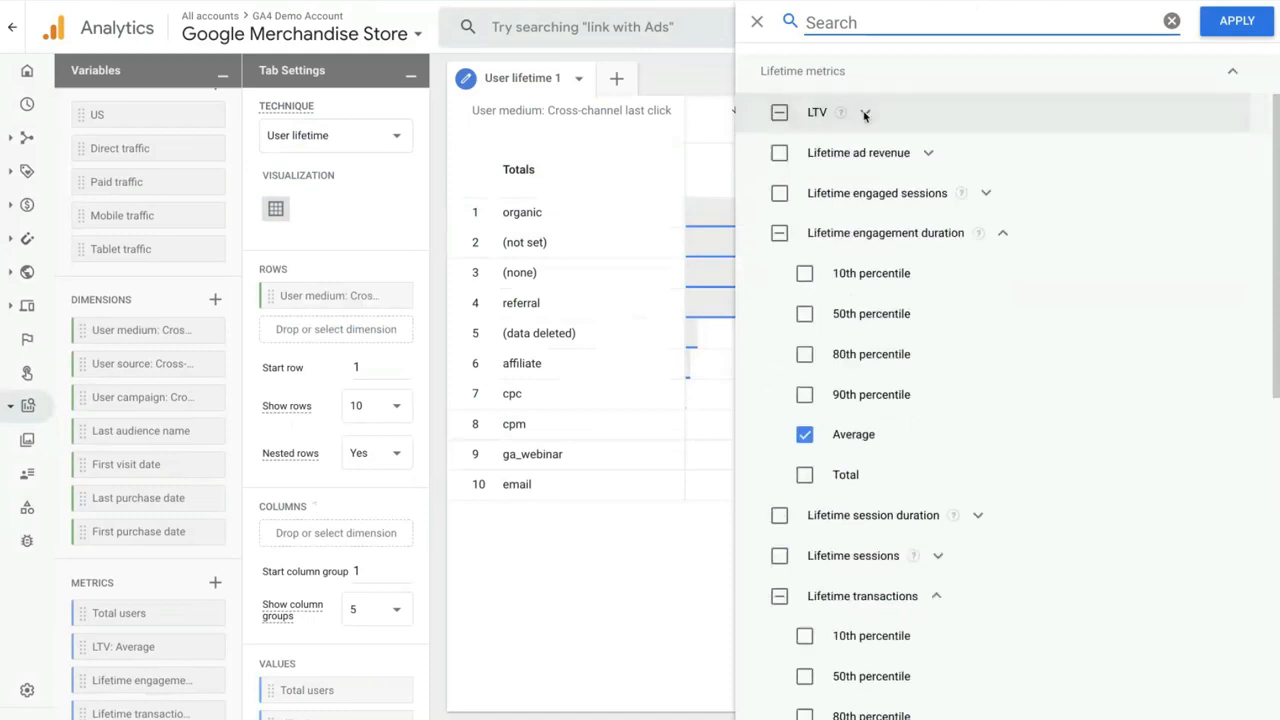
{"action": "left_click", "coordinate": [998, 232]}
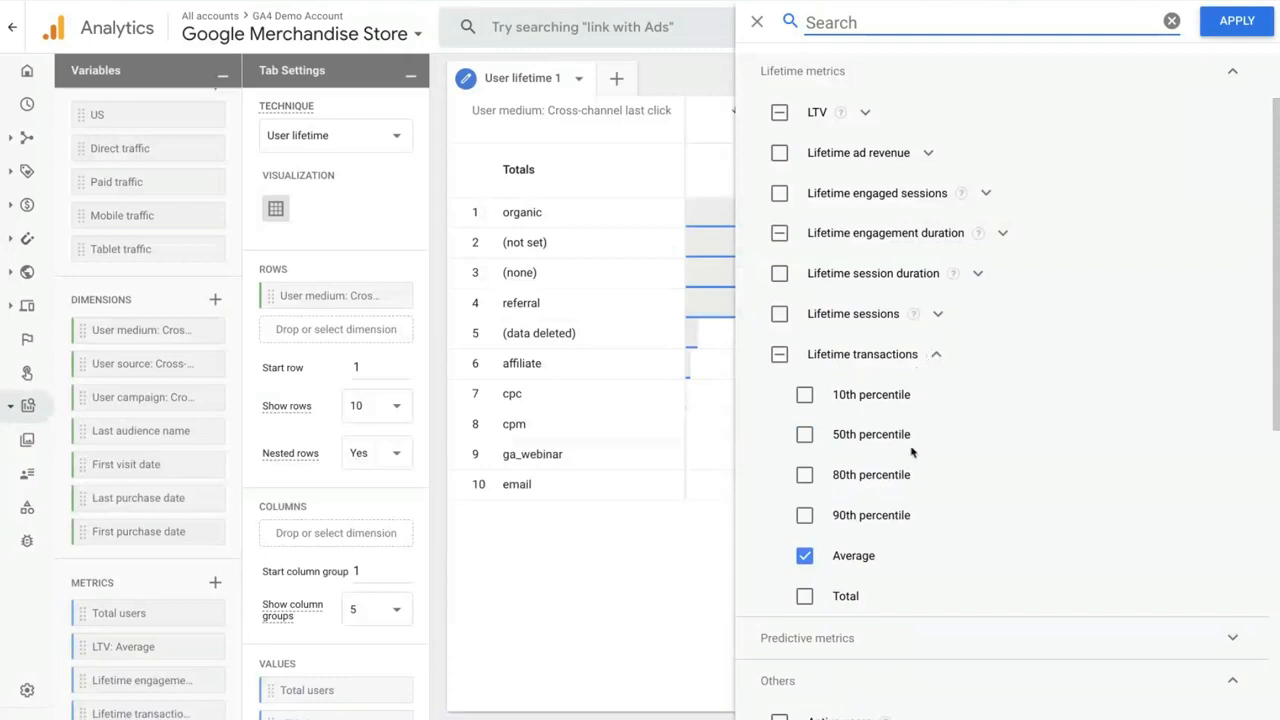
{"action": "left_click", "coordinate": [846, 599]}
- Select the 10th, 50th and 90th percentile metrics of LTV and apply the metric selection to the variables
{"action": "left_click", "coordinate": [862, 112]}
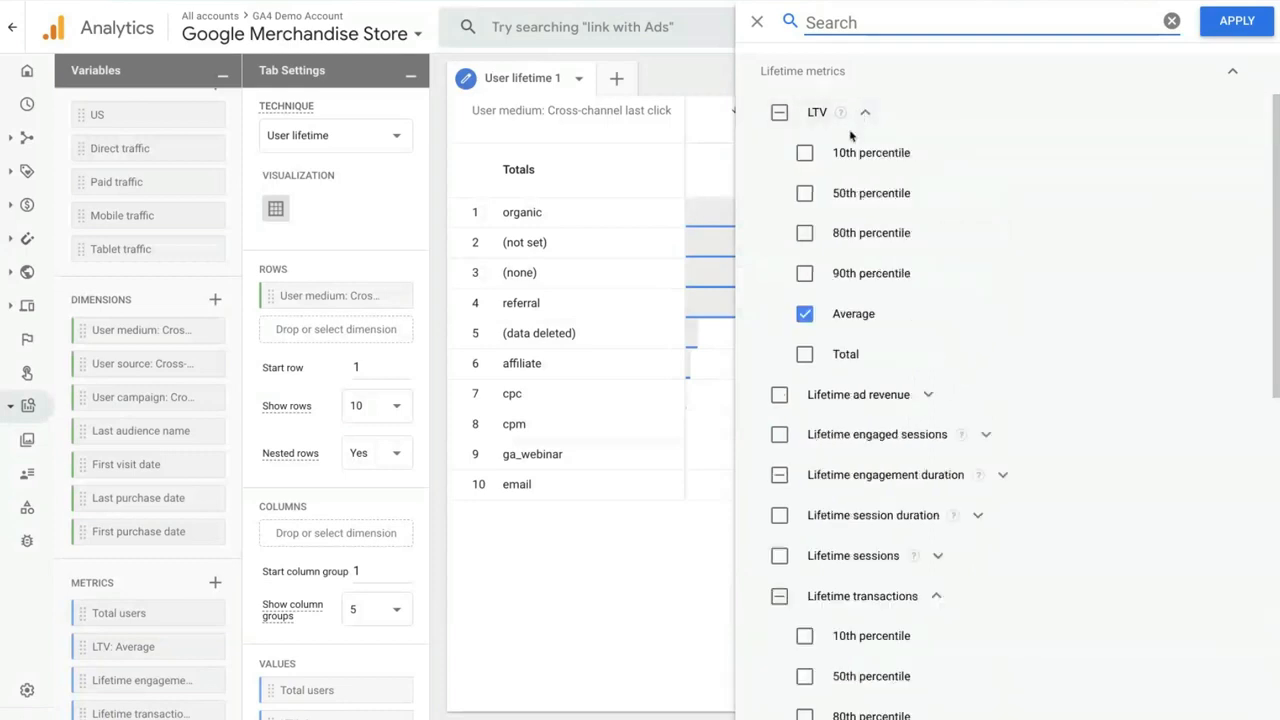
{"action": "left_click", "coordinate": [806, 153]}
{"action": "left_click", "coordinate": [806, 193]}
{"action": "left_click", "coordinate": [804, 273]}
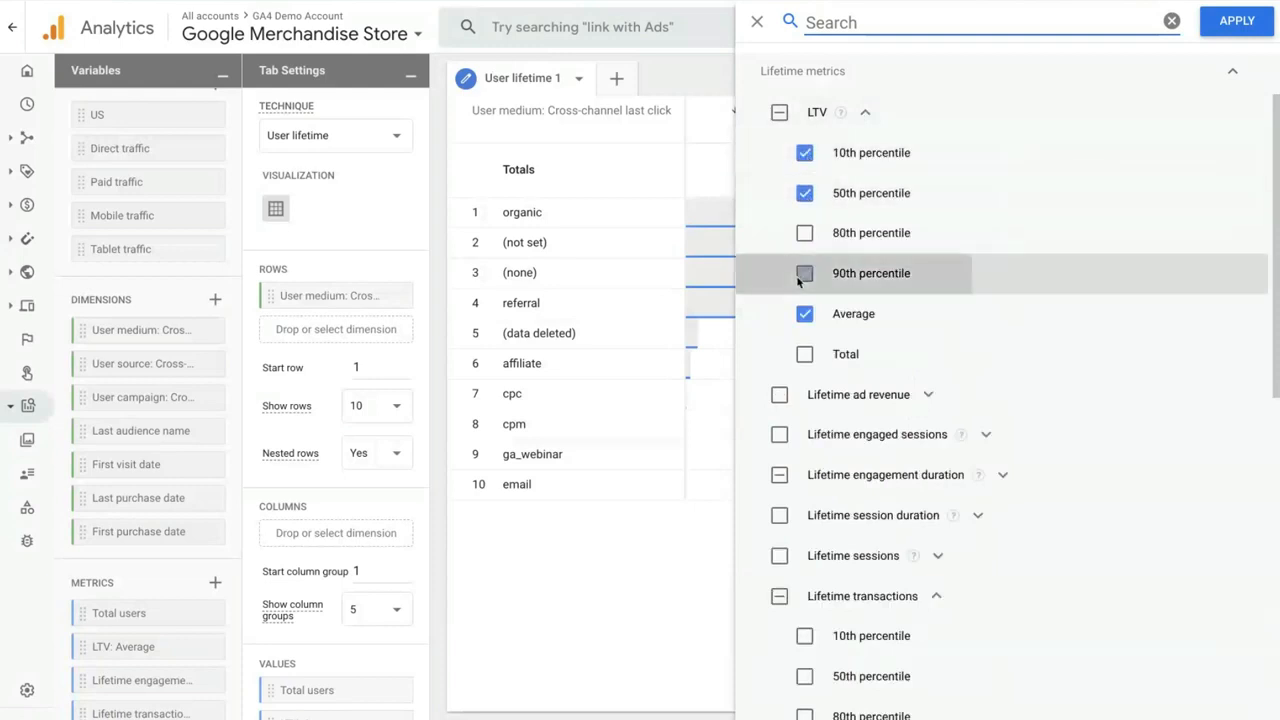
{"action": "left_click", "coordinate": [1234, 22]}
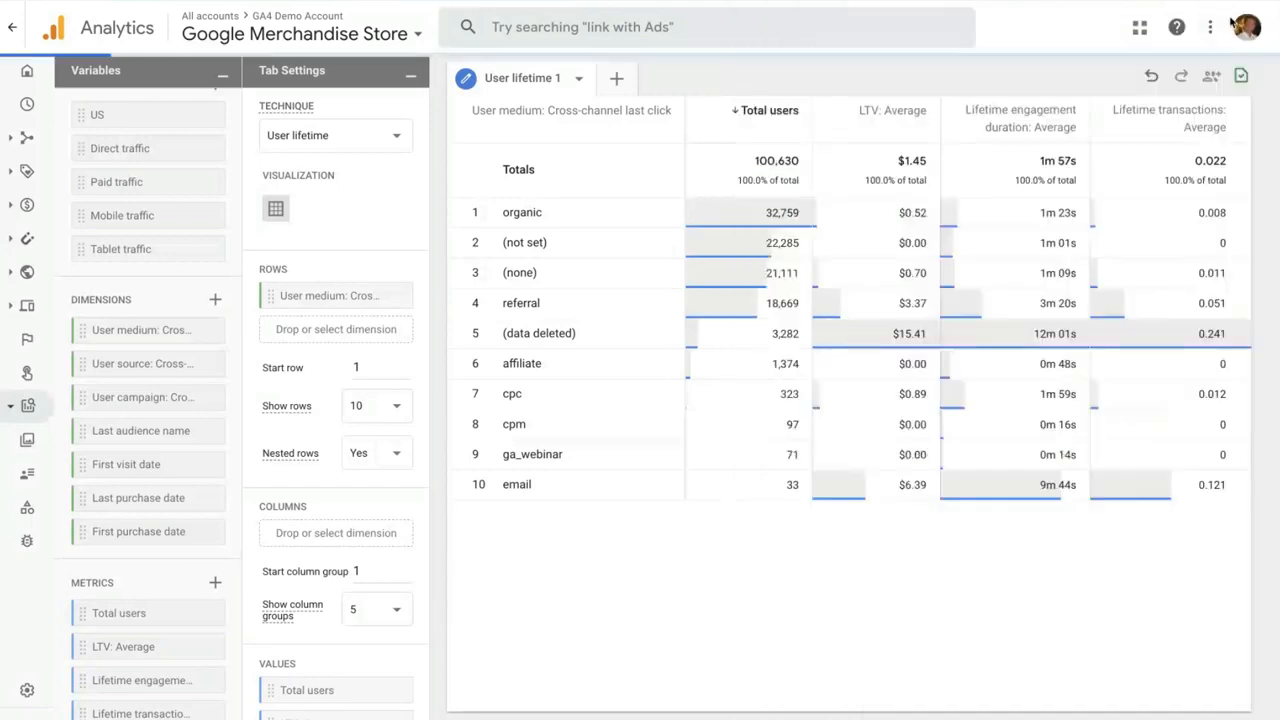
- Remove the average Lifetime engagement duration and average Lifetime transactions metrics from the table's values
{"action": "scroll", "coordinate": [205, 560], "scroll_direction": "down", "scroll_amount": 3}
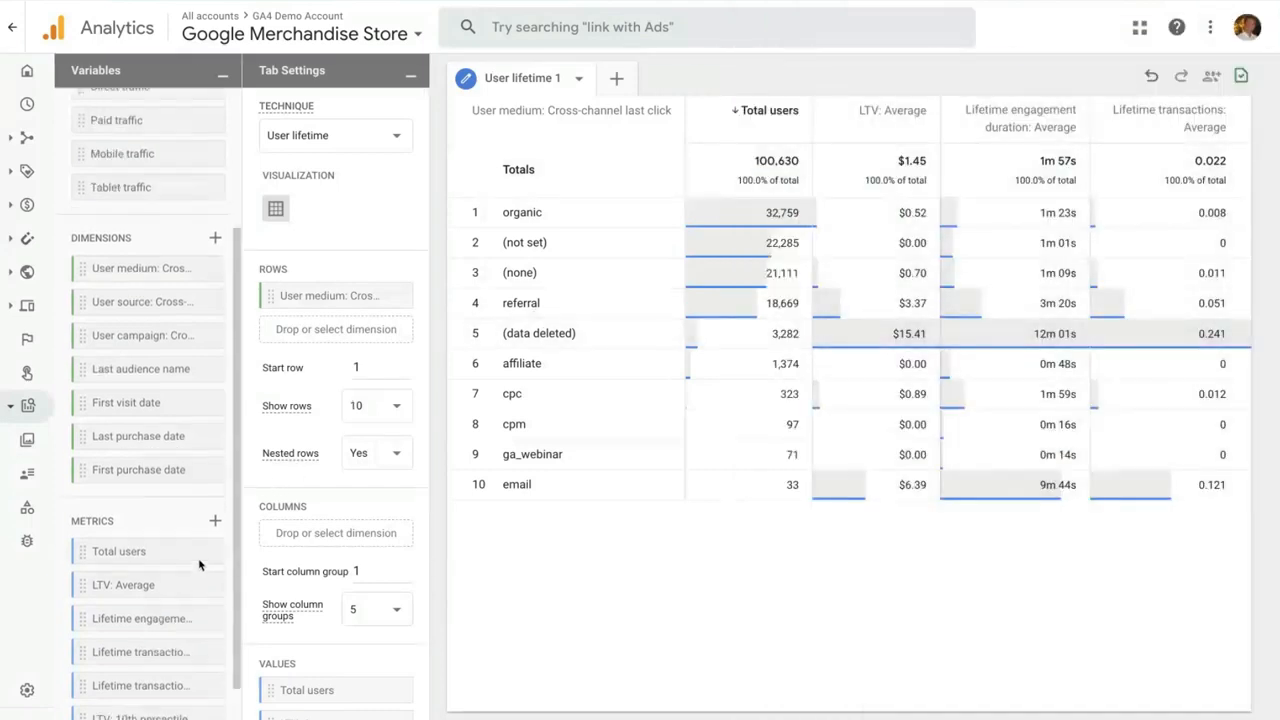
{"action": "mouse_move", "coordinate": [391, 299]}
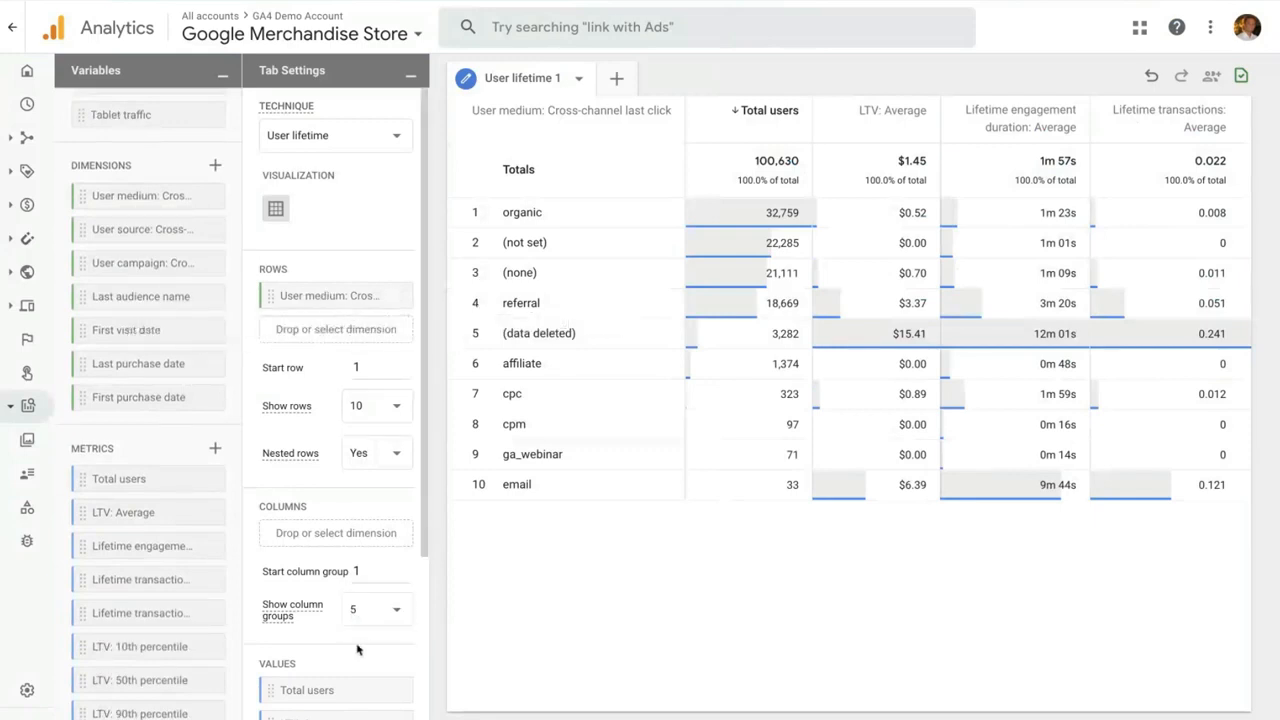
{"action": "scroll", "coordinate": [358, 640], "scroll_direction": "down", "scroll_amount": 1}
{"action": "scroll", "coordinate": [360, 650], "scroll_direction": "down", "scroll_amount": 1}
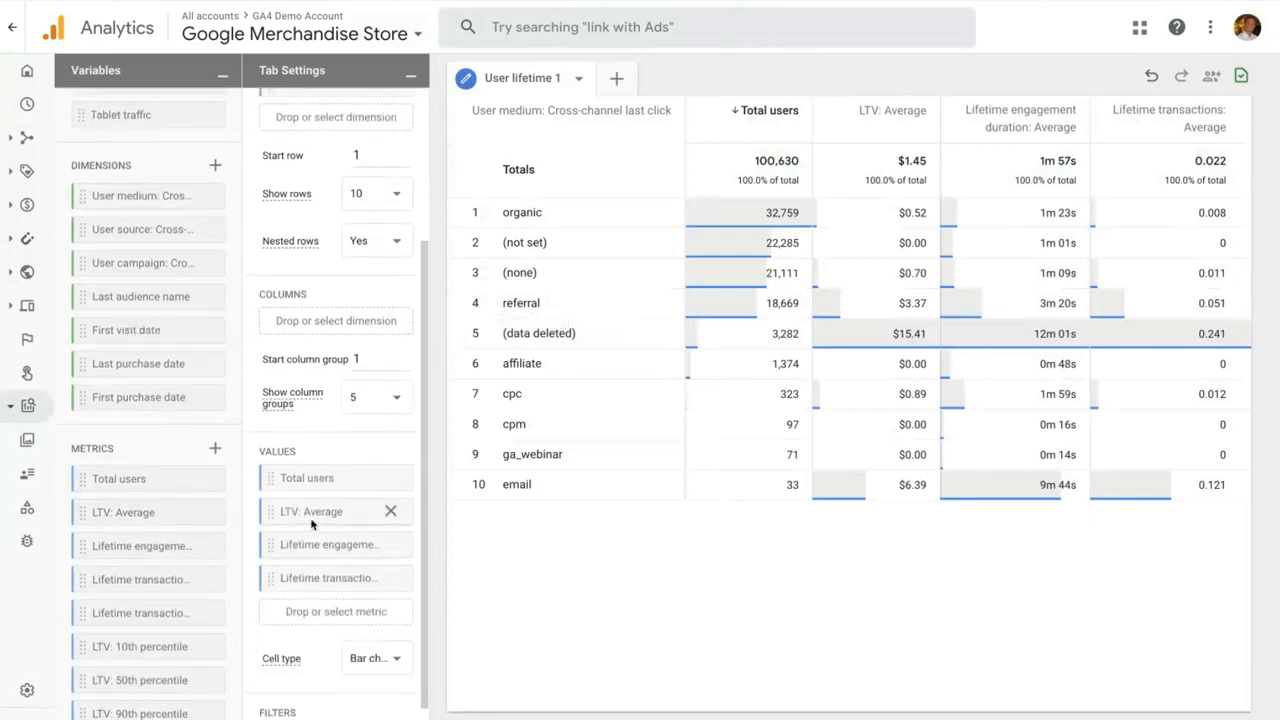
{"action": "mouse_move", "coordinate": [390, 545]}
{"action": "left_click", "coordinate": [390, 545]}
{"action": "left_click", "coordinate": [391, 544]}
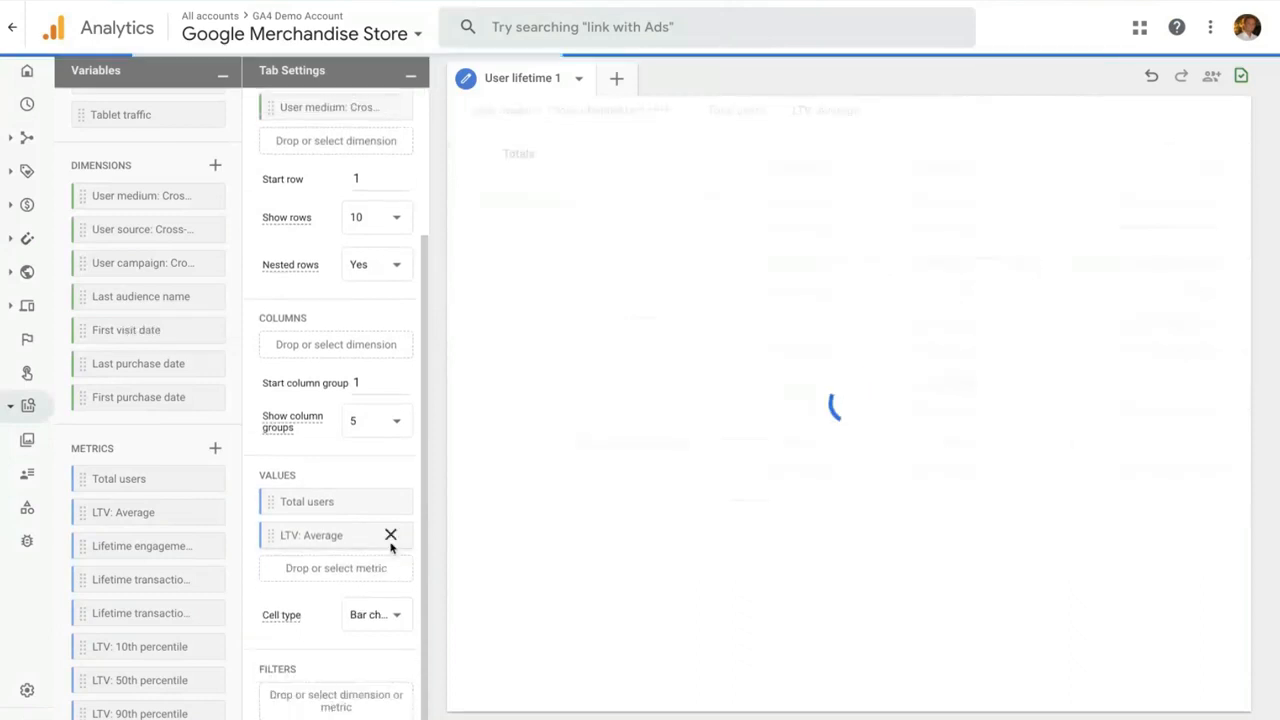
- Add the LTV 10th percentile, 50th percentile and 90th percentile metrics to the table's values
{"action": "double_click", "coordinate": [131, 646]}
{"action": "double_click", "coordinate": [130, 677]}
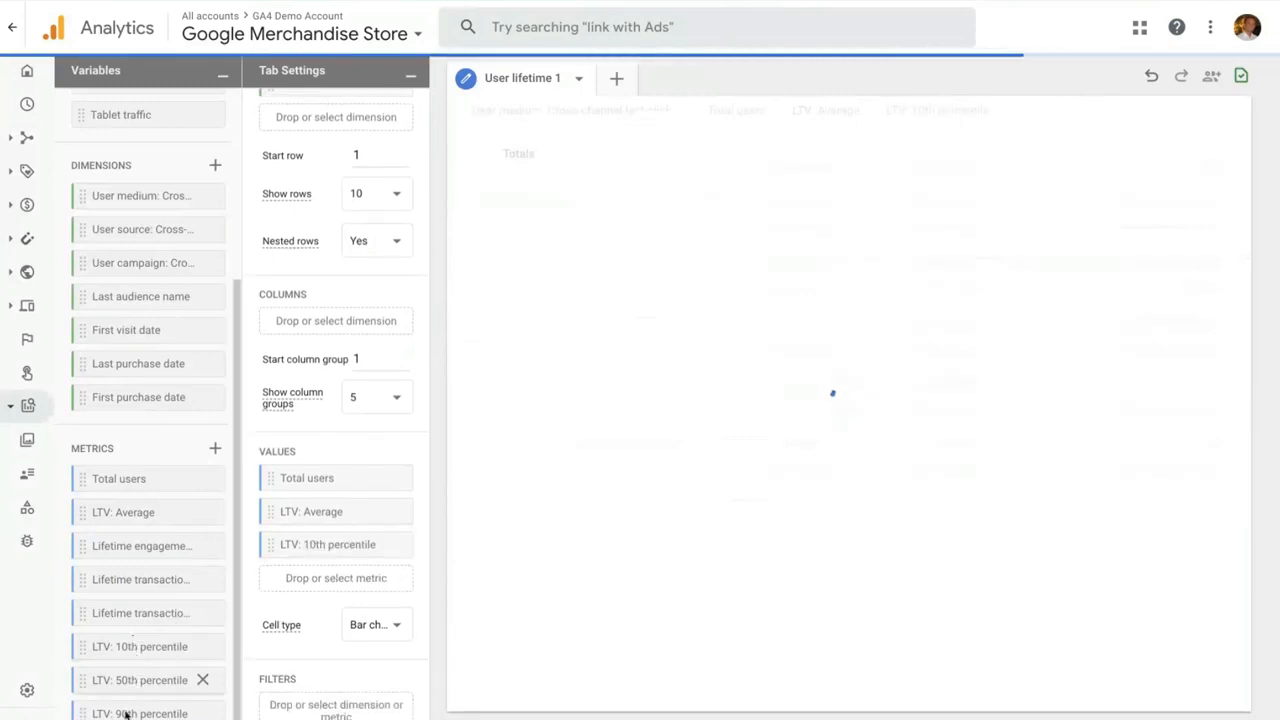
{"action": "double_click", "coordinate": [125, 713]}
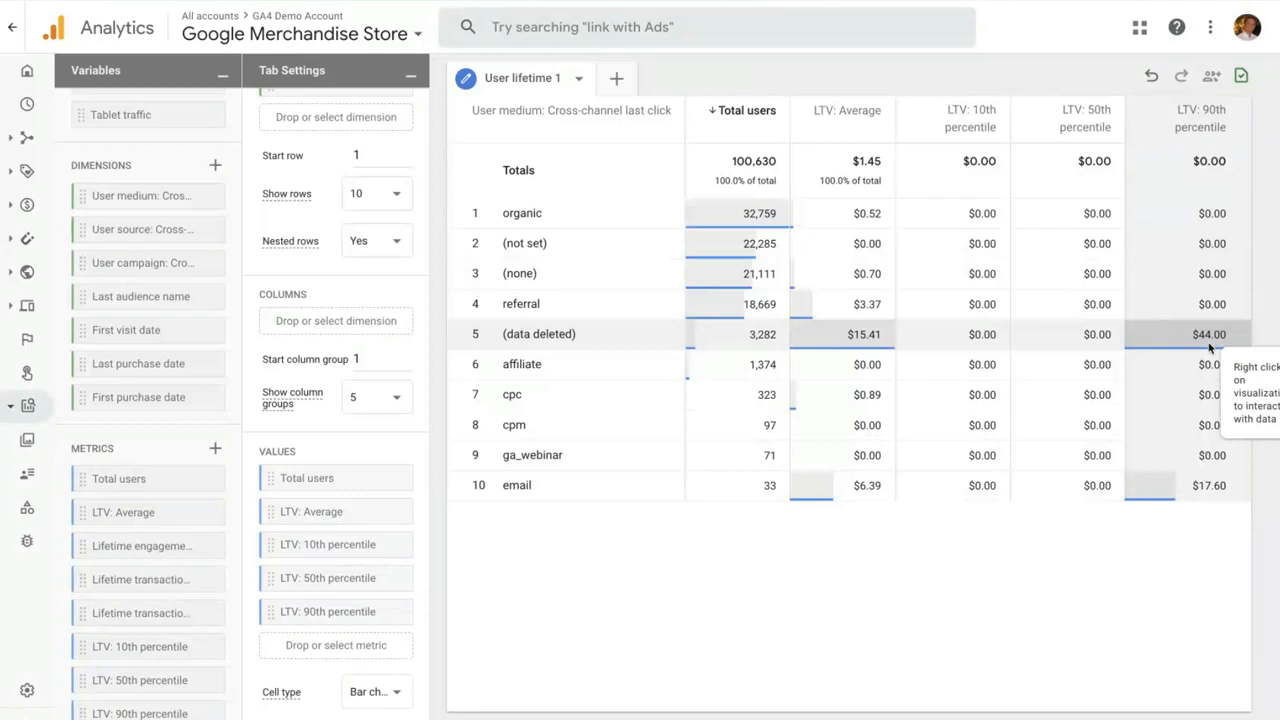
- Examine the available lifetime and predictive metrics, including the Churn probability options, and leave the metric selection unchanged
{"action": "left_click", "coordinate": [215, 448]}
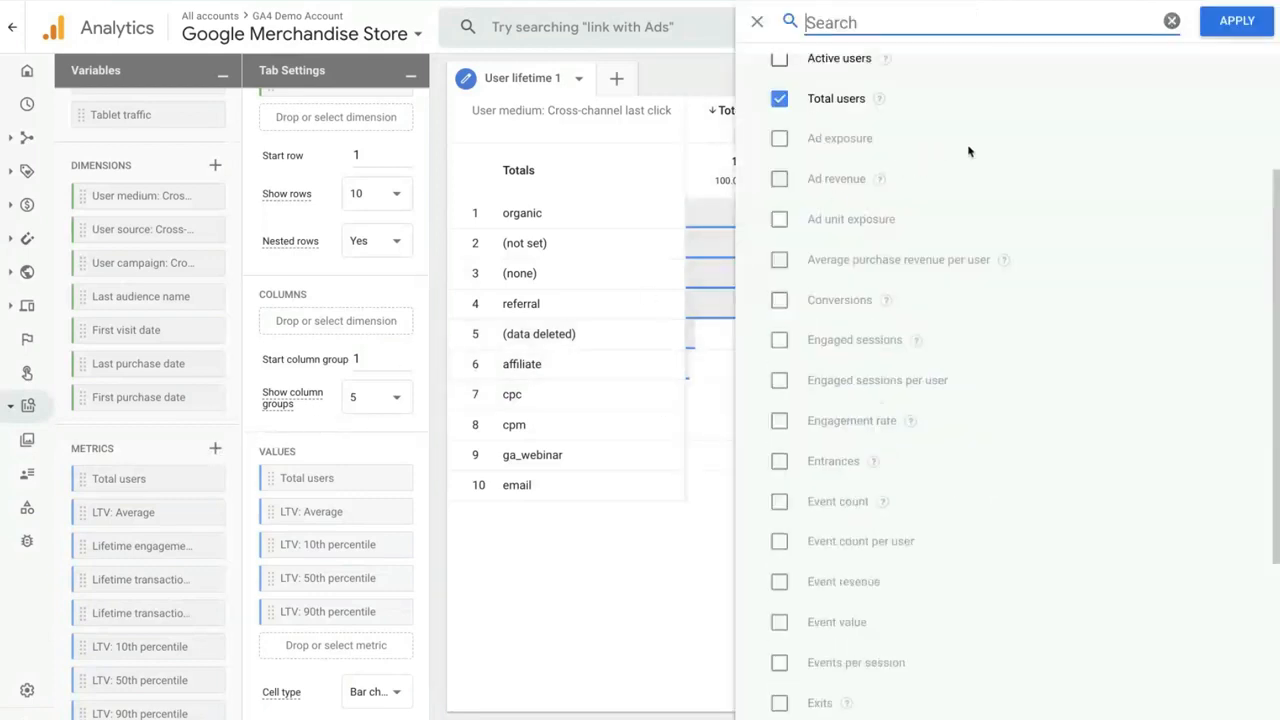
{"action": "left_click", "coordinate": [851, 161]}
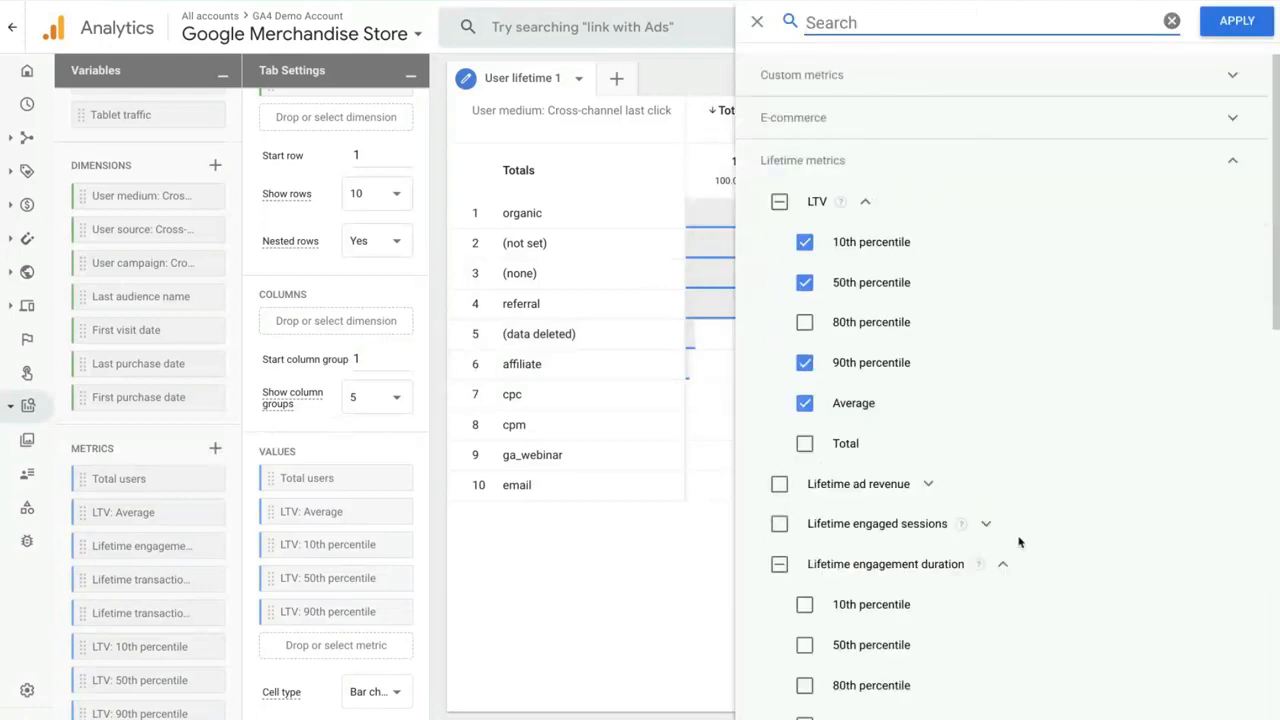
{"action": "scroll", "coordinate": [1012, 560], "scroll_direction": "down", "scroll_amount": 5}
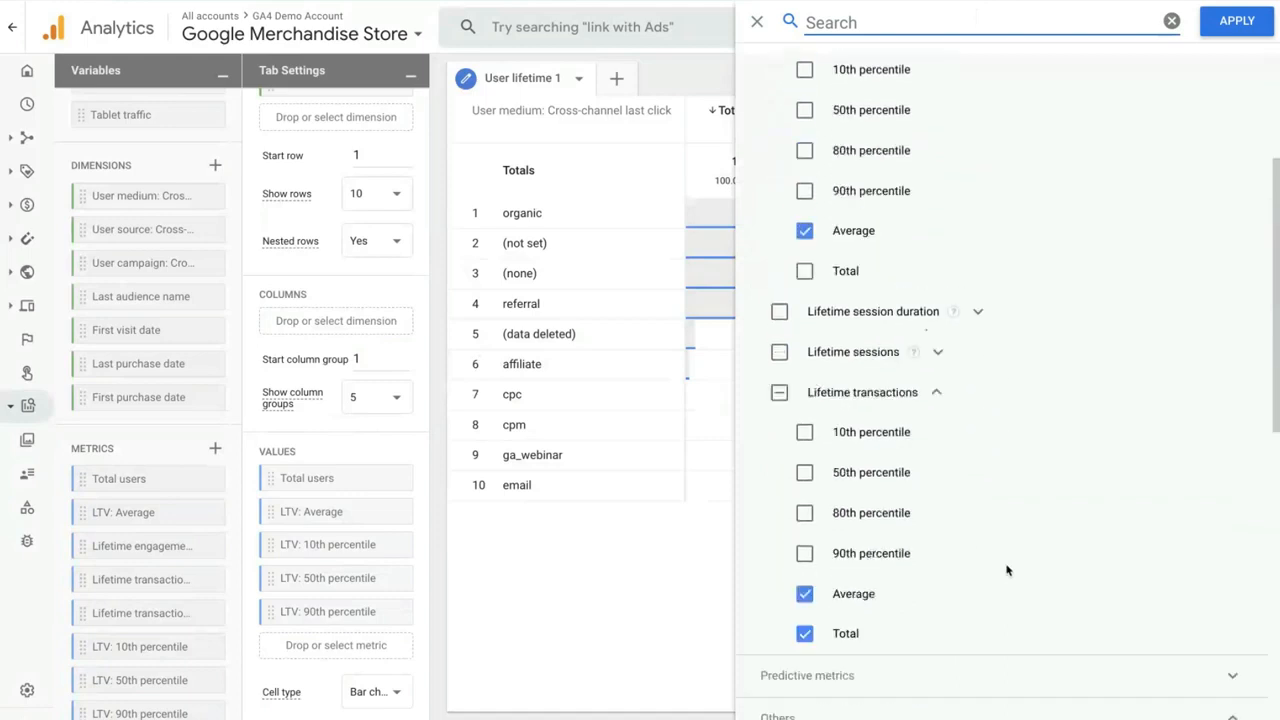
{"action": "left_click", "coordinate": [949, 677]}
{"action": "scroll", "coordinate": [949, 680], "scroll_direction": "down", "scroll_amount": 5}
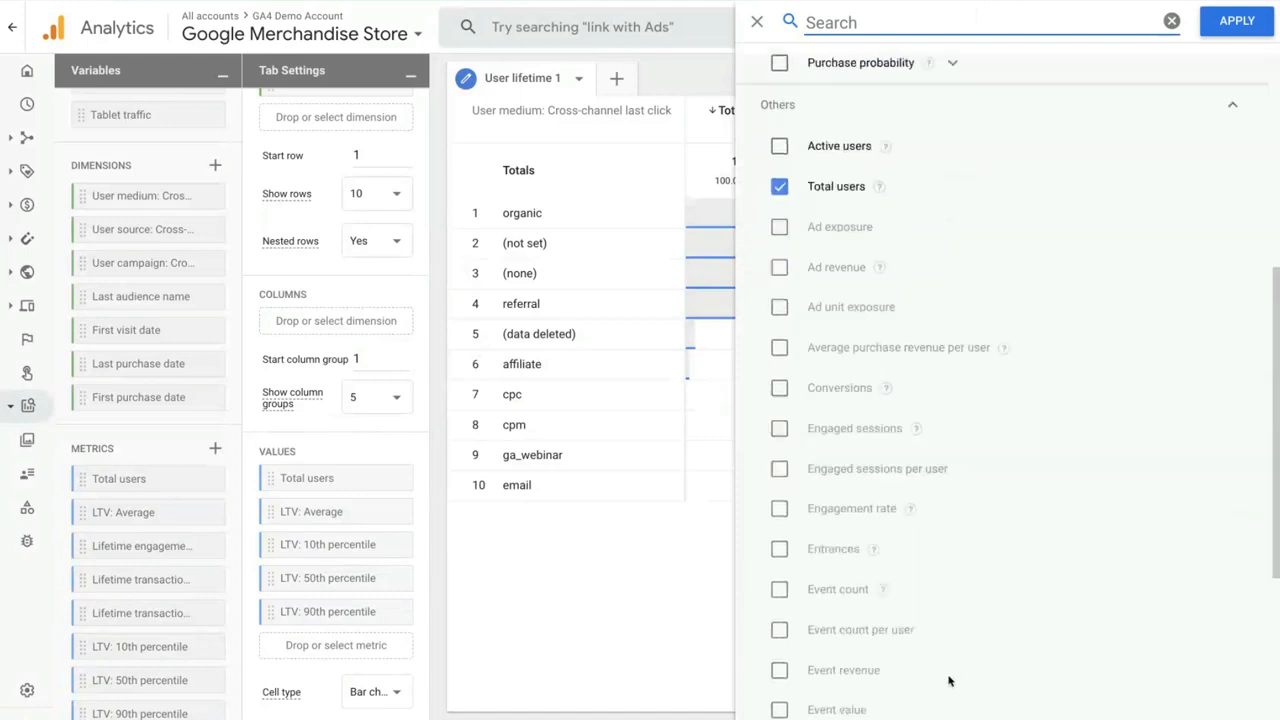
{"action": "scroll", "coordinate": [949, 681], "scroll_direction": "up", "scroll_amount": 4}
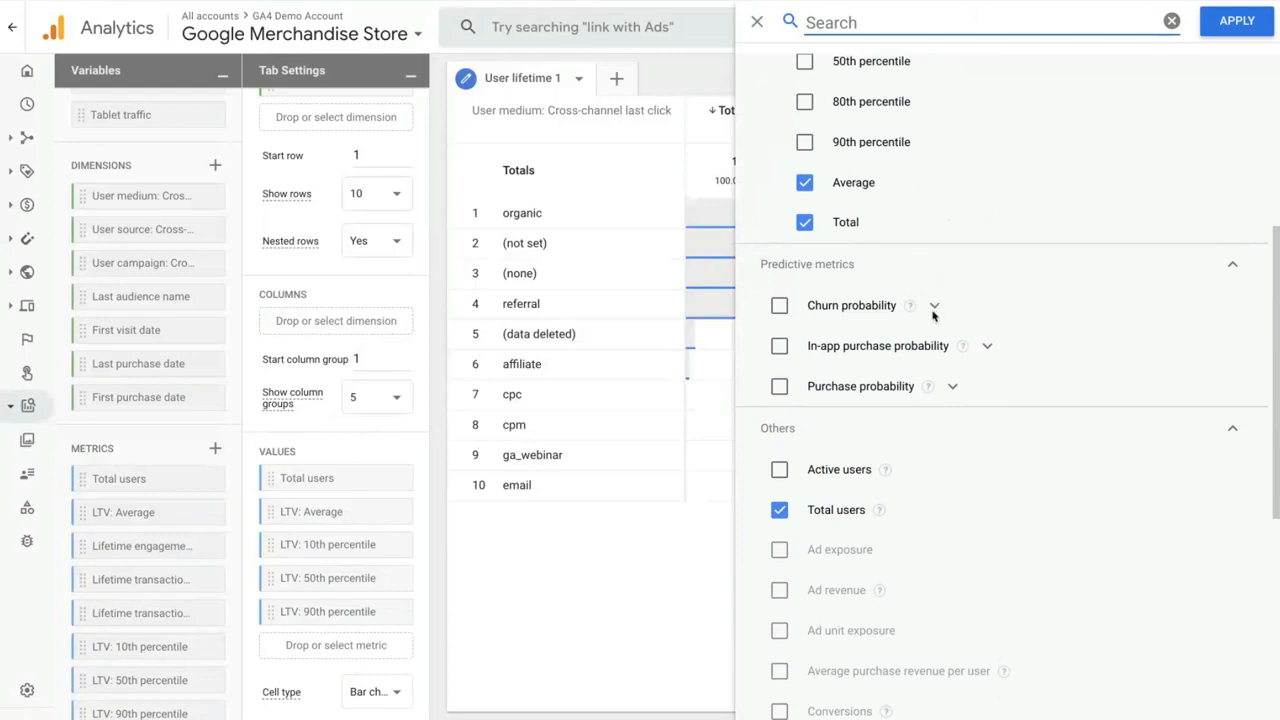
{"action": "mouse_move", "coordinate": [911, 309]}
{"action": "left_click", "coordinate": [933, 305]}
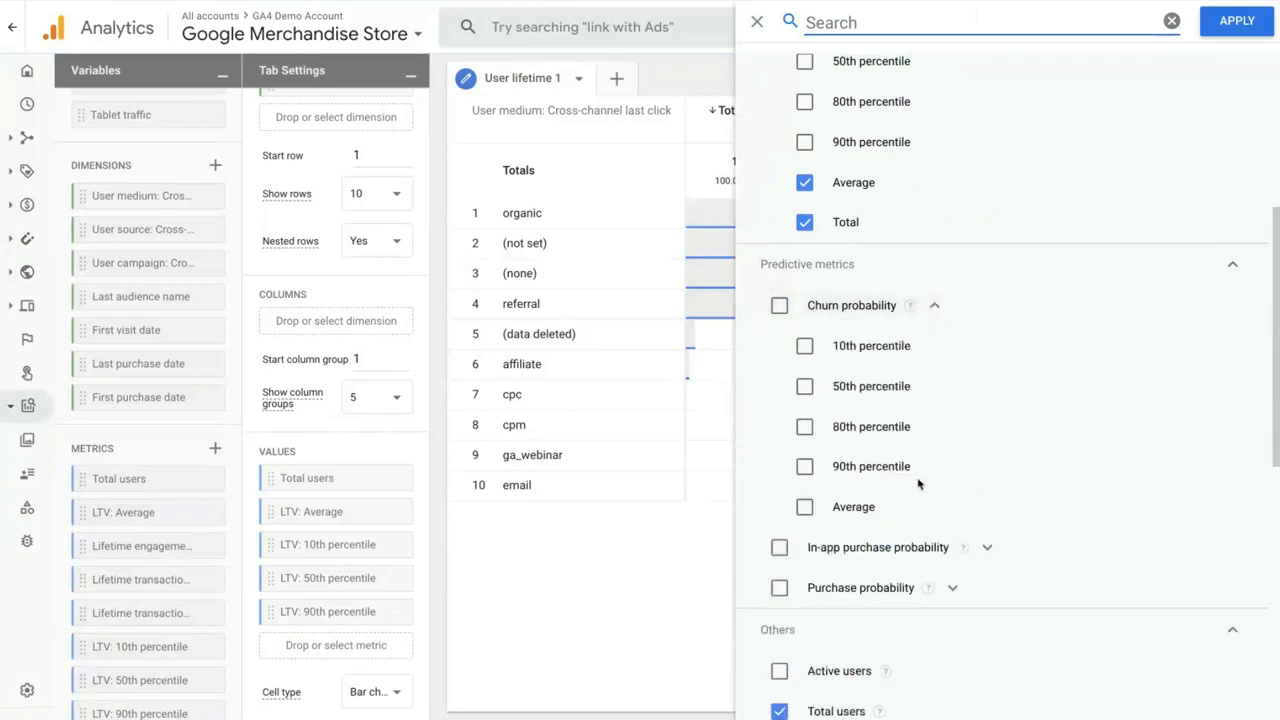
{"action": "left_click", "coordinate": [934, 306]}
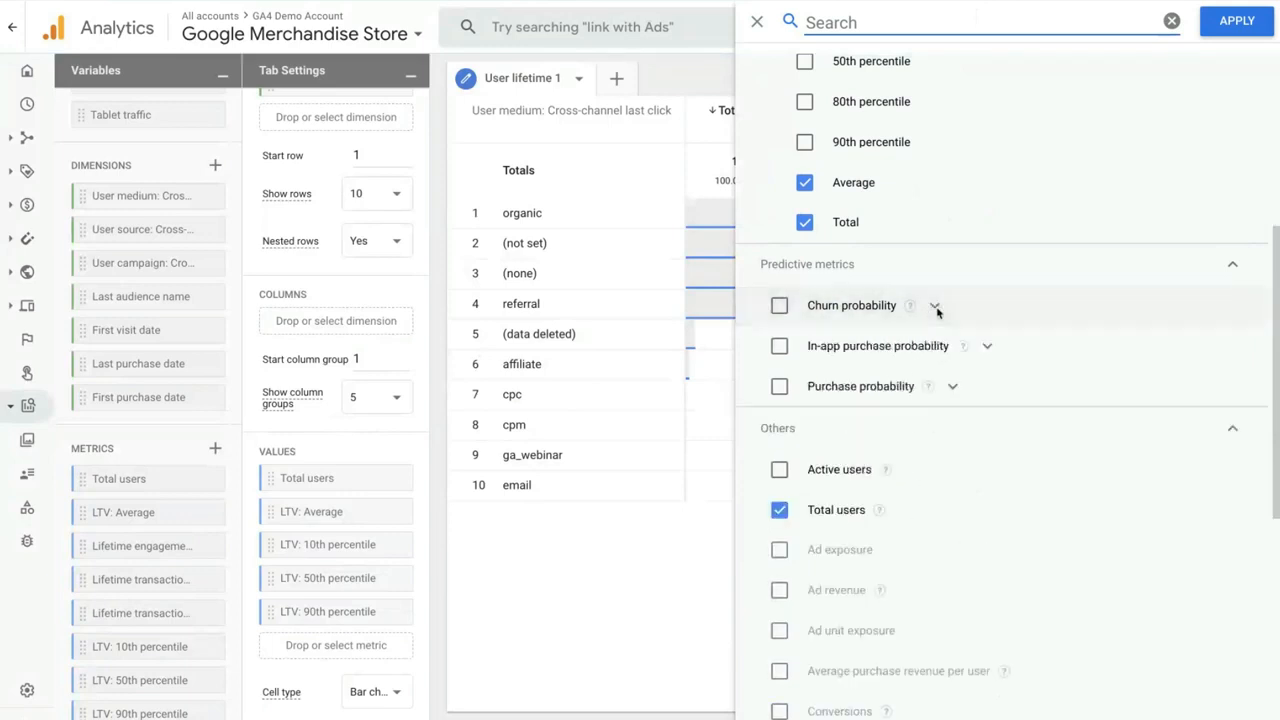
{"action": "left_click", "coordinate": [559, 537]}
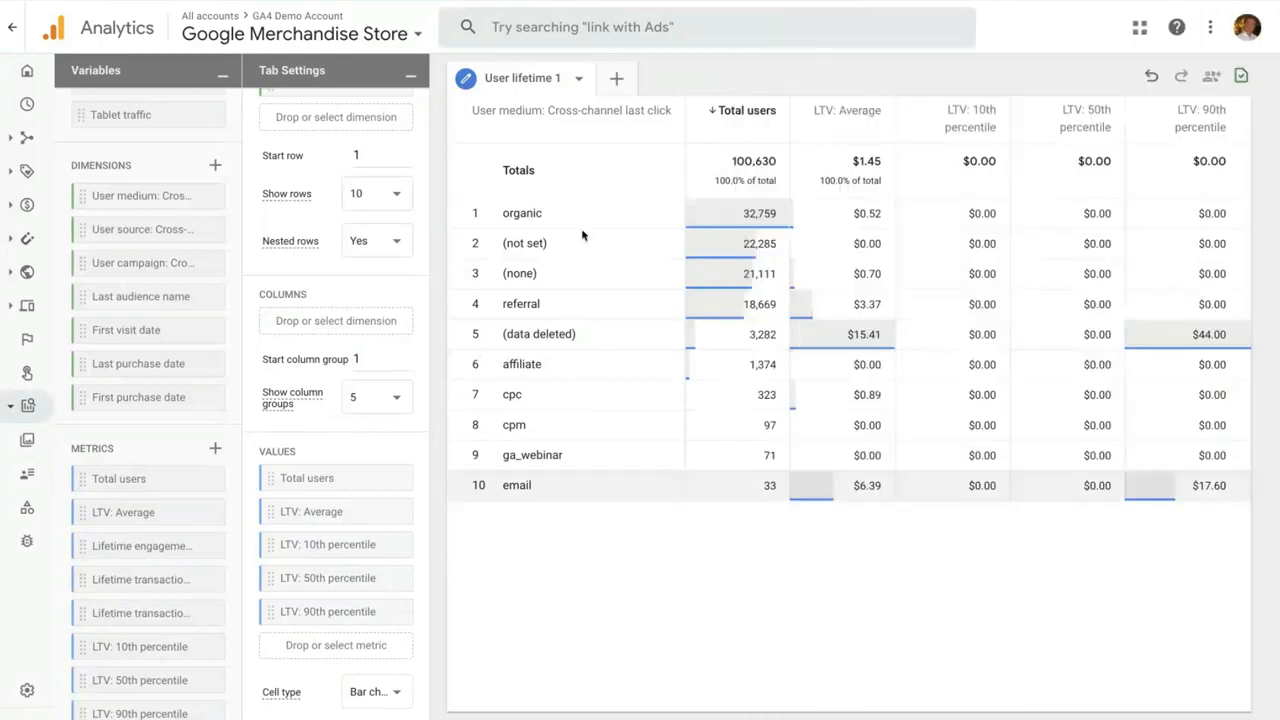
- Add a second User lifetime tab and break down its rows by Last purchase date and First purchase date
{"action": "left_click", "coordinate": [609, 86]}
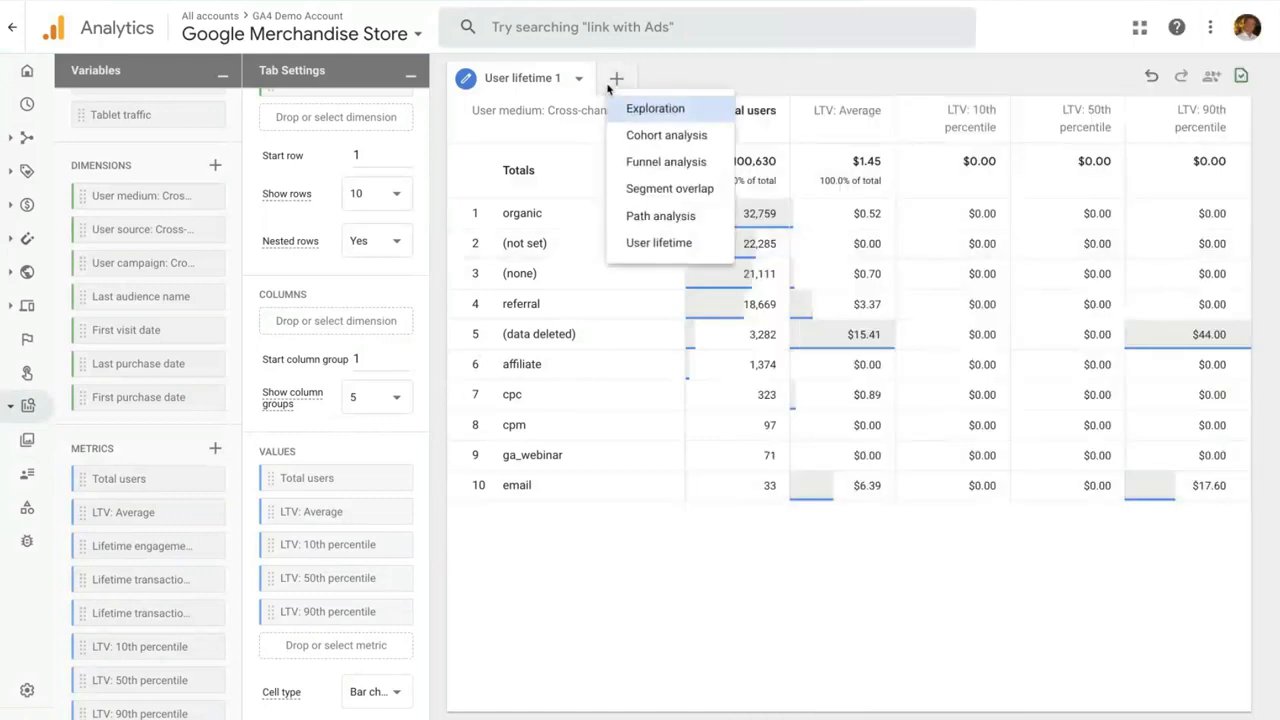
{"action": "left_click", "coordinate": [648, 242]}
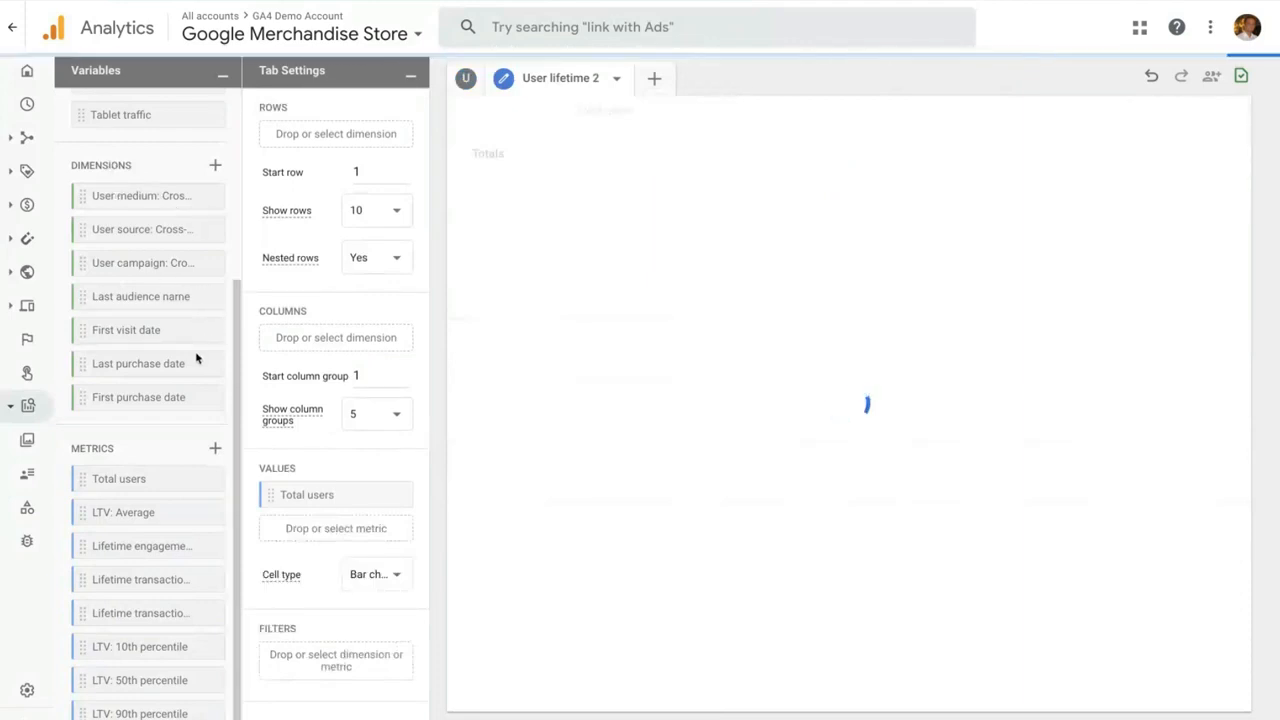
{"action": "double_click", "coordinate": [131, 365]}
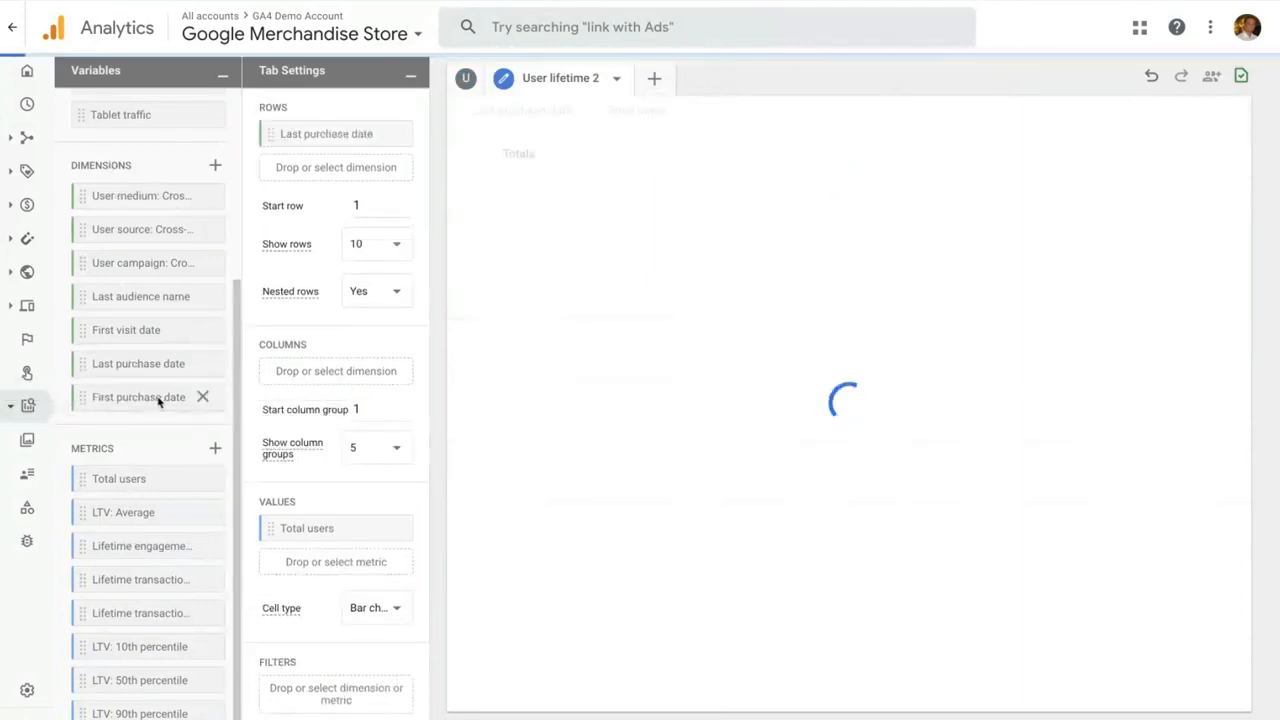
{"action": "double_click", "coordinate": [150, 396]}
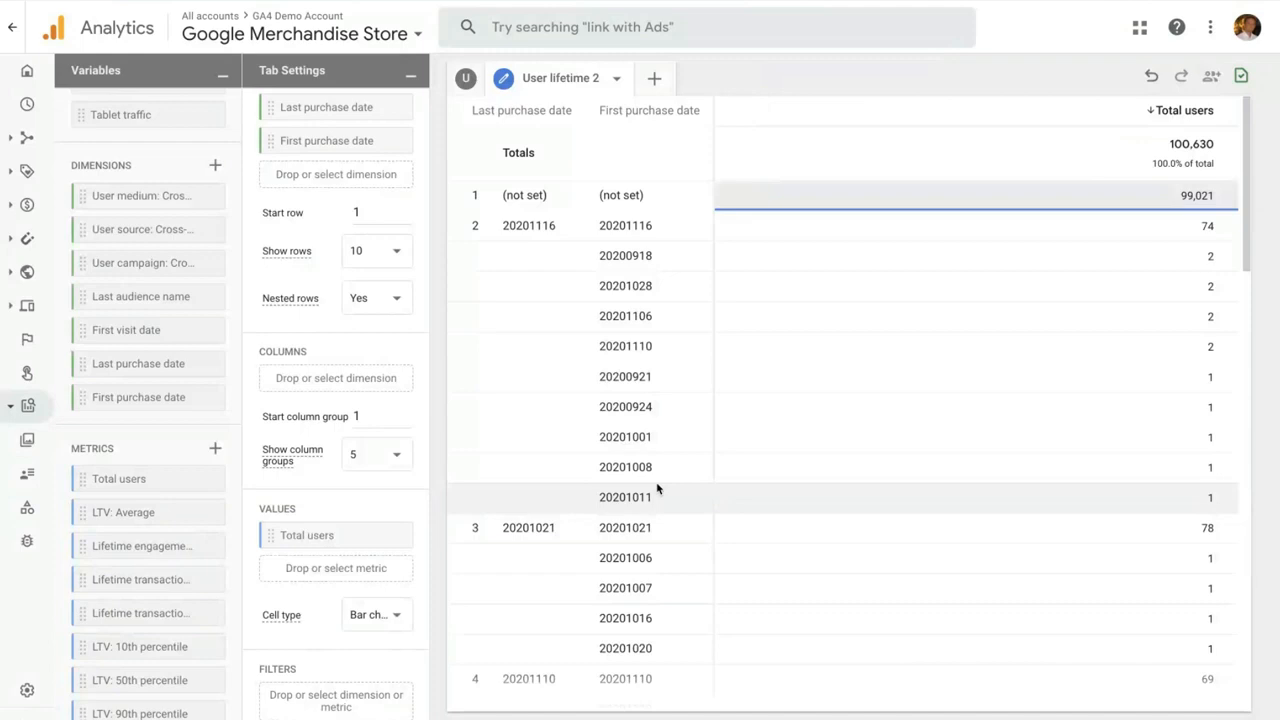
- Add a Segment overlap tab to the analysis and start a new custom user segment
{"action": "left_click", "coordinate": [655, 78]}
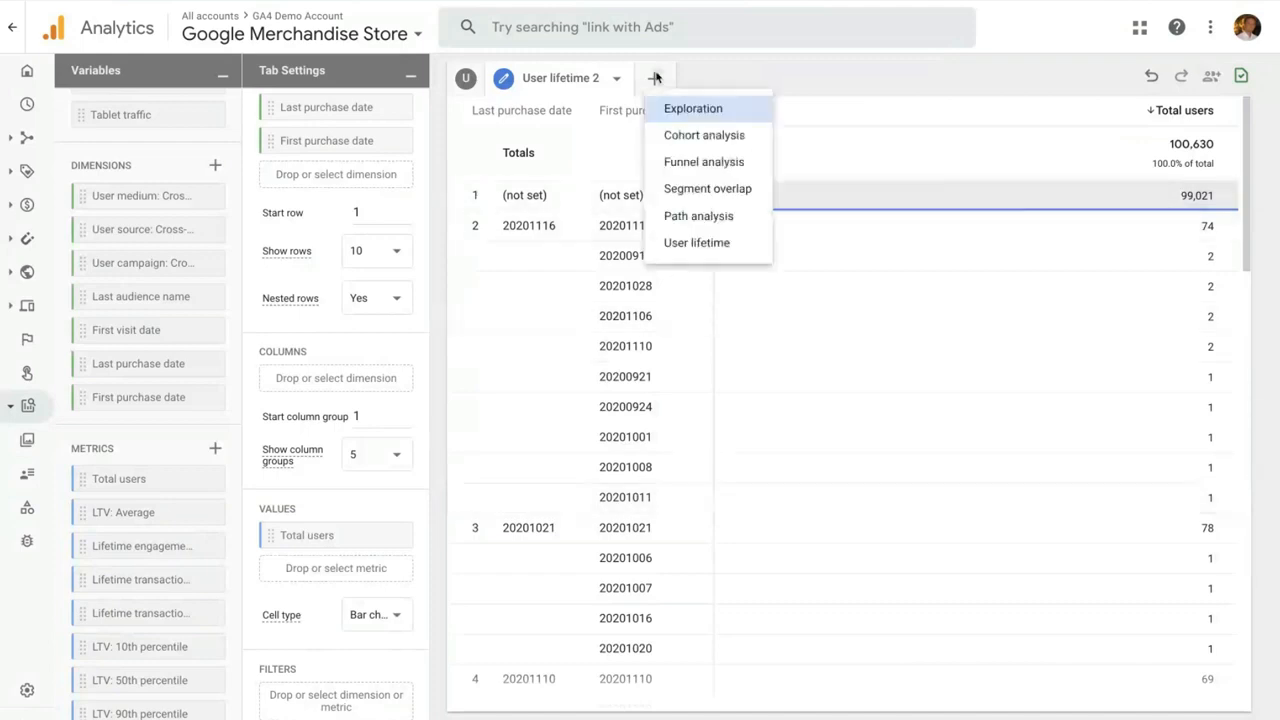
{"action": "left_click", "coordinate": [702, 192]}
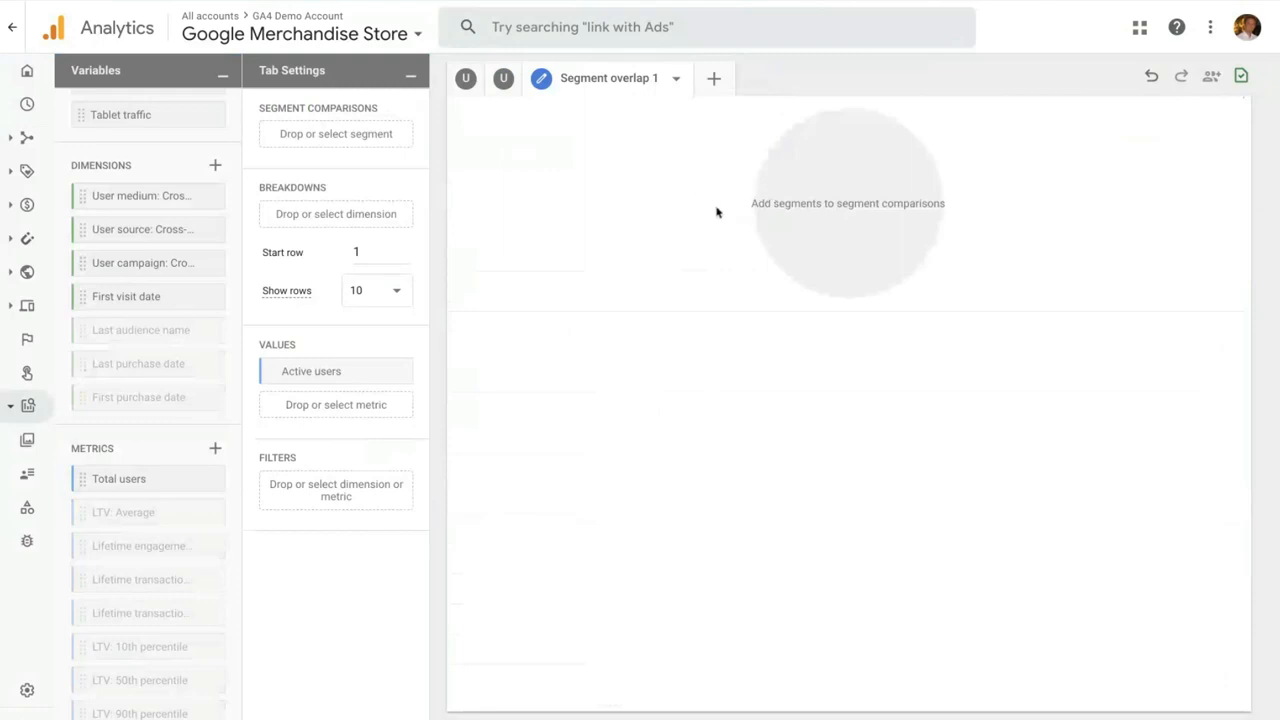
{"action": "scroll", "coordinate": [200, 215], "scroll_direction": "up", "scroll_amount": 3}
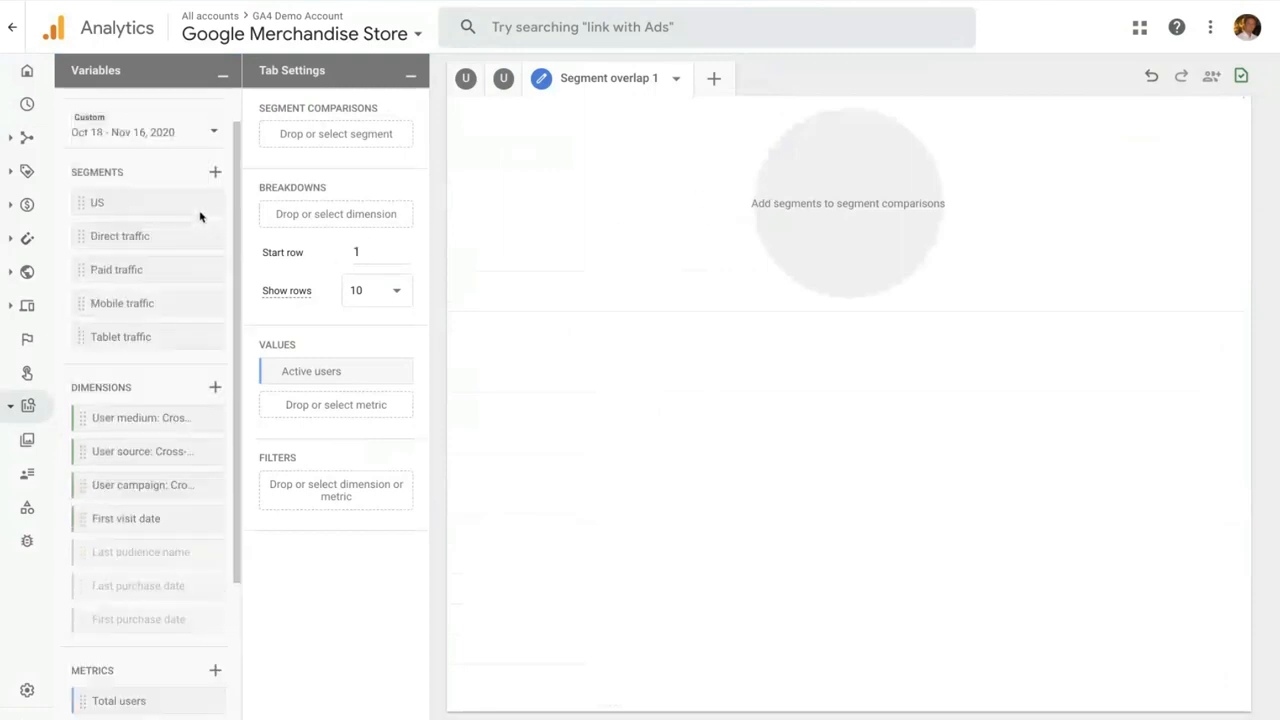
{"action": "scroll", "coordinate": [200, 215], "scroll_direction": "up", "scroll_amount": 2}
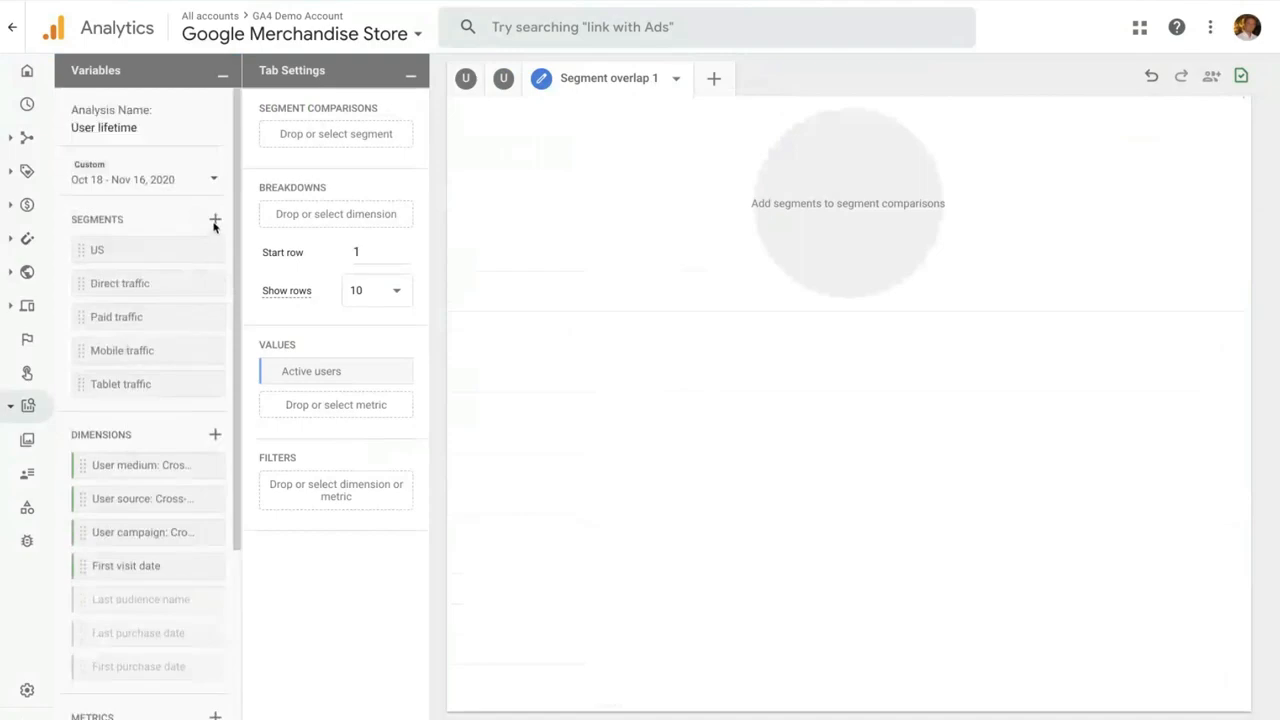
{"action": "left_click", "coordinate": [214, 221]}
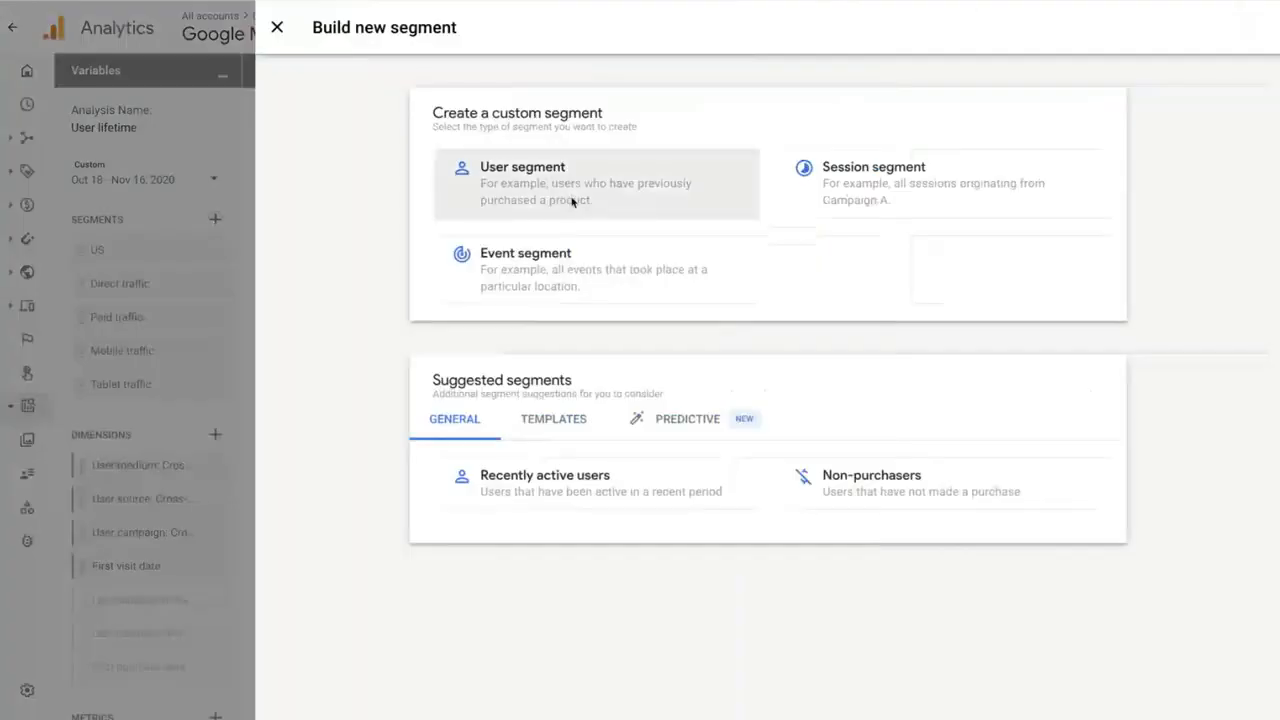
{"action": "left_click", "coordinate": [573, 201]}
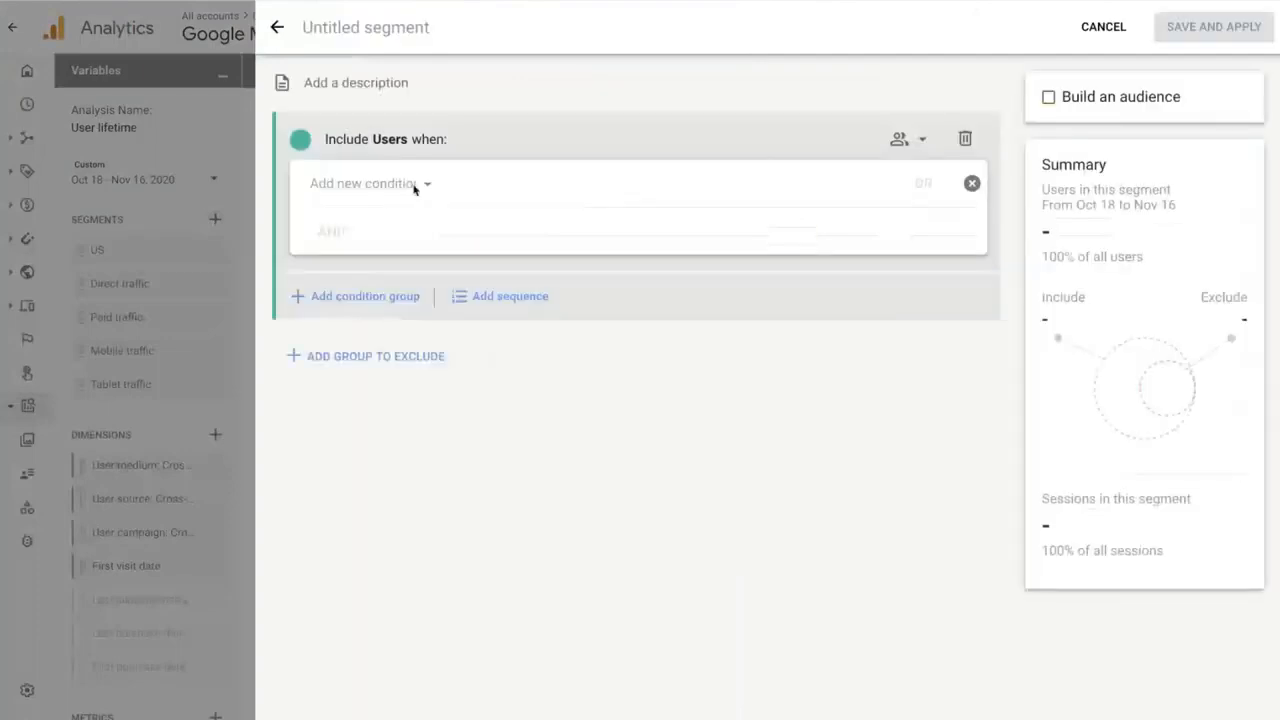
- Include users who triggered the purchase event, name the segment "purchasers", and save and apply it
{"action": "left_click", "coordinate": [415, 184]}
{"action": "left_click", "coordinate": [341, 314]}
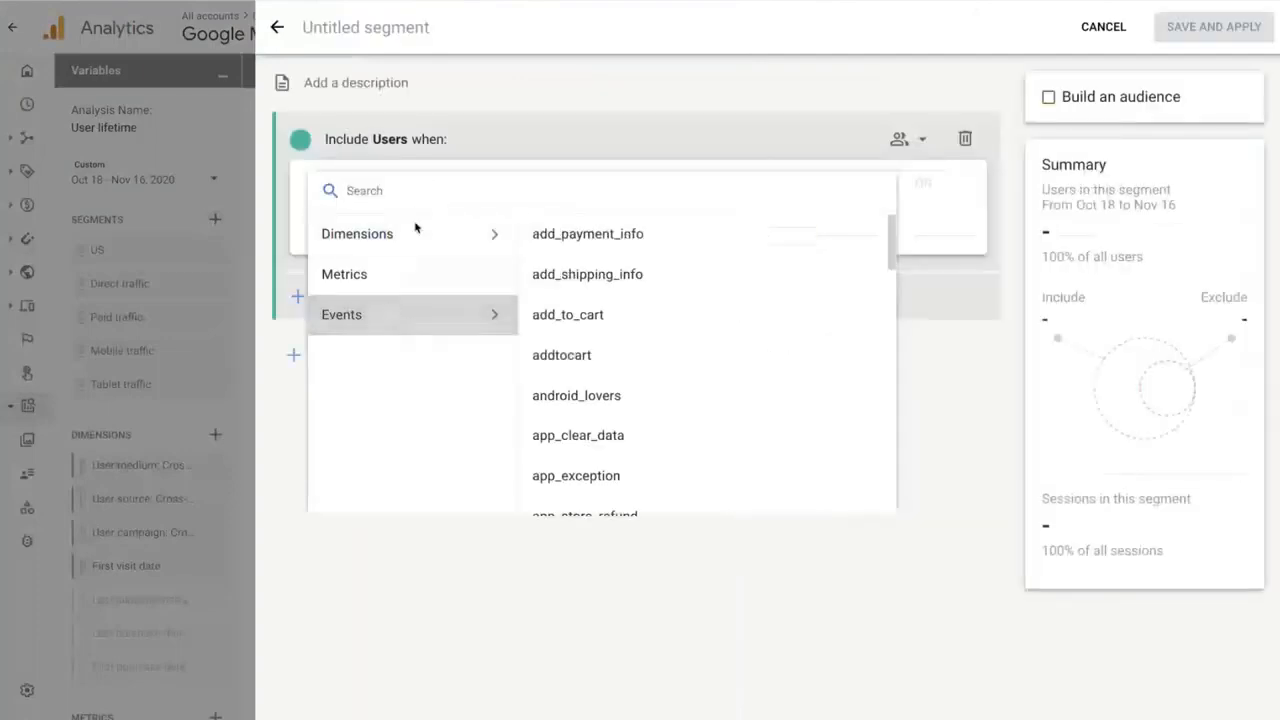
{"action": "type", "text": "purch"}
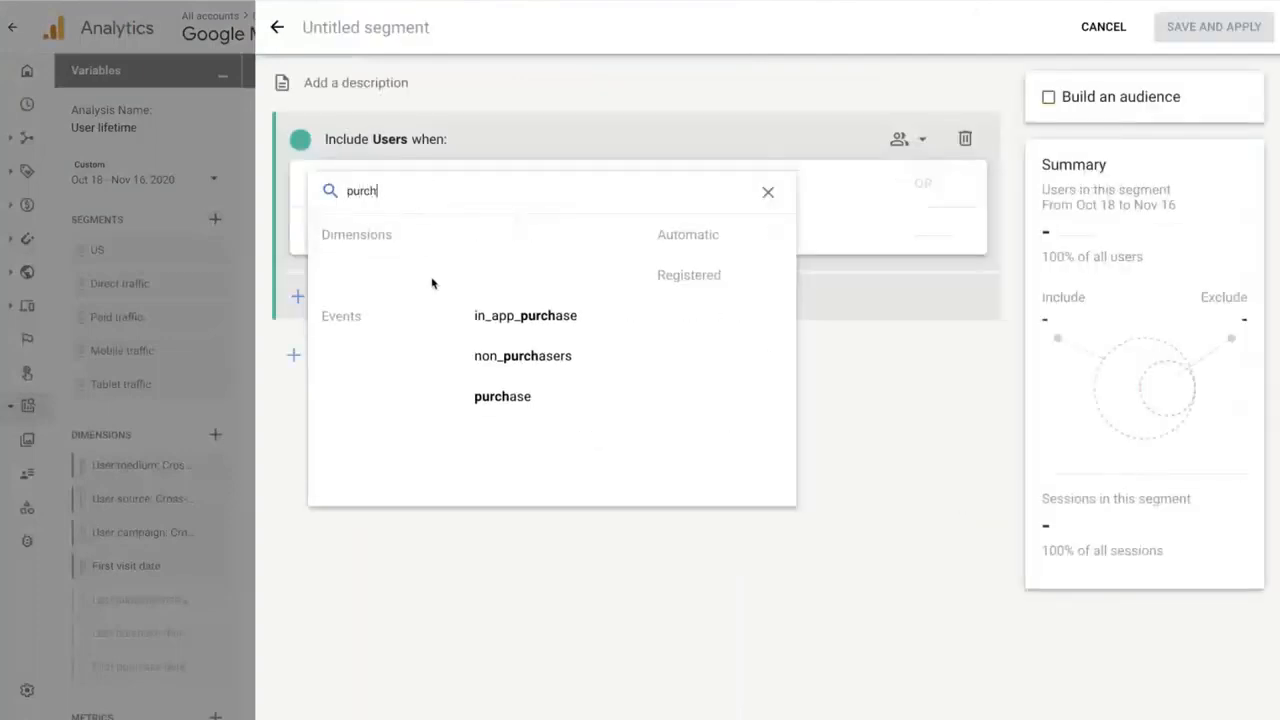
{"action": "left_click", "coordinate": [500, 394]}
{"action": "left_click", "coordinate": [383, 30]}
{"action": "type", "text": "purchas"}
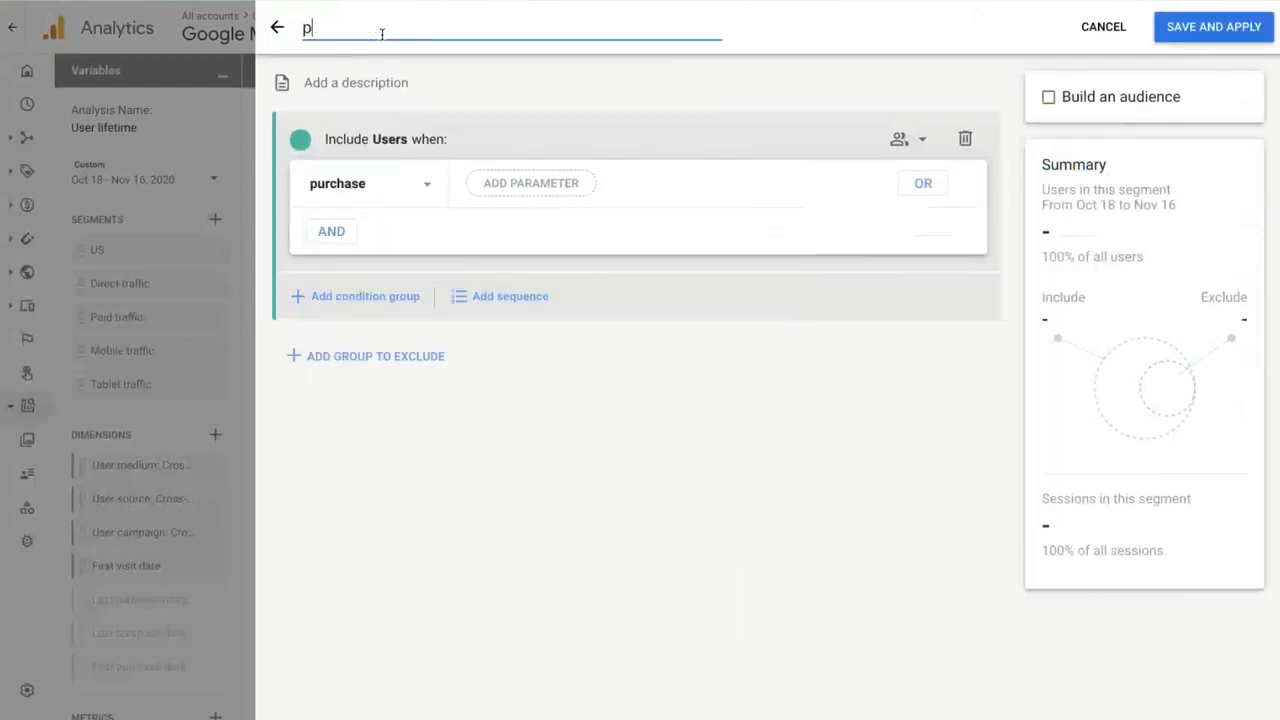
{"action": "type", "text": "ers"}
{"action": "left_click", "coordinate": [1203, 33]}
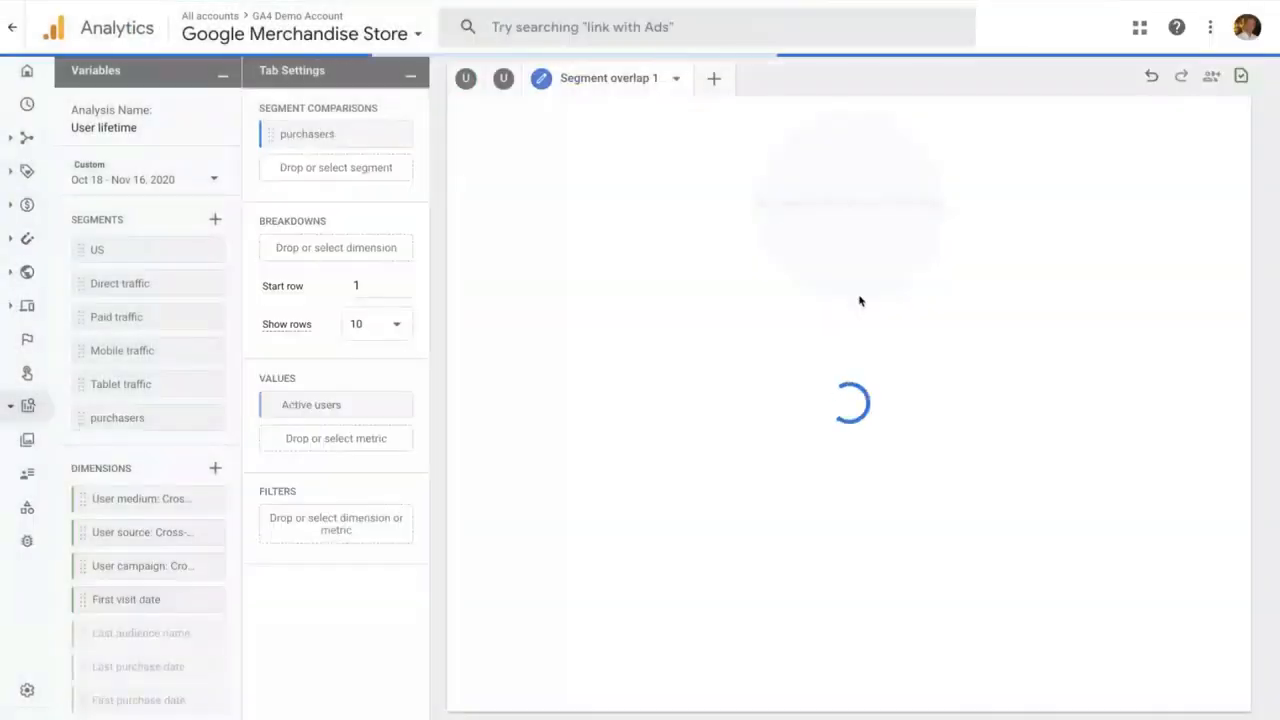
- Start a second custom user segment that includes users who triggered the view_promotion event
{"action": "left_click", "coordinate": [215, 220]}
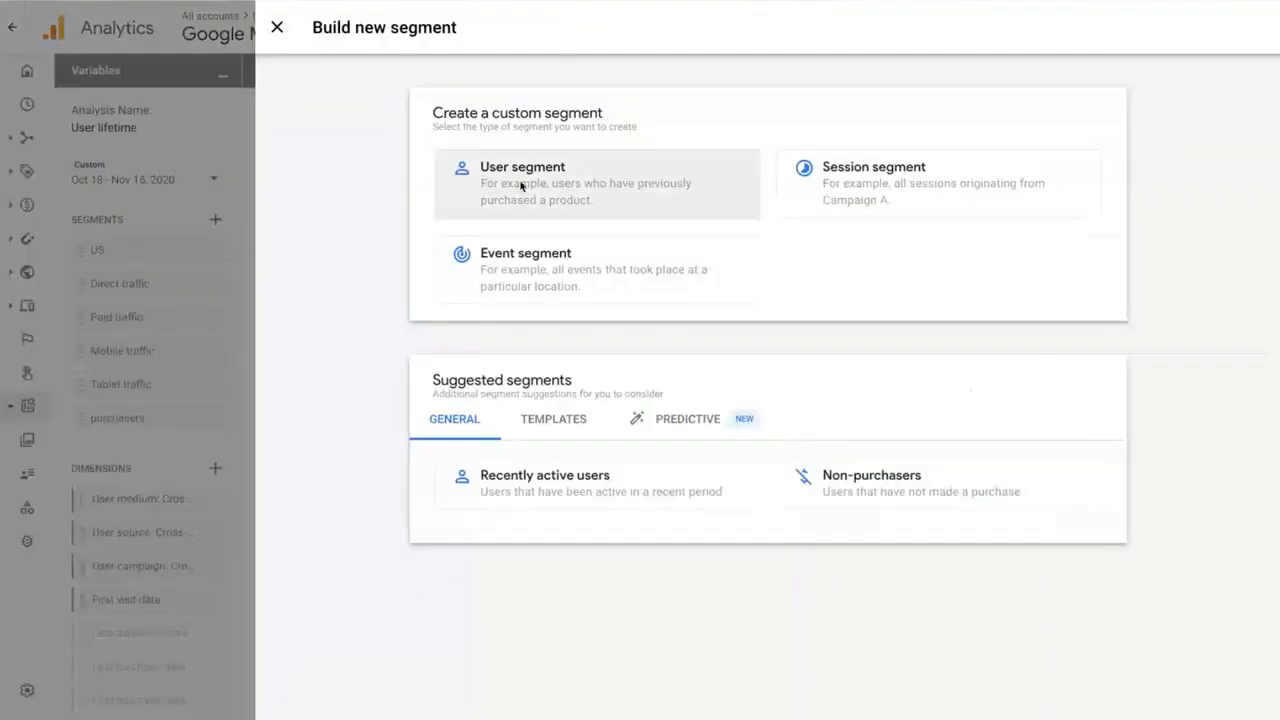
{"action": "left_click", "coordinate": [508, 180]}
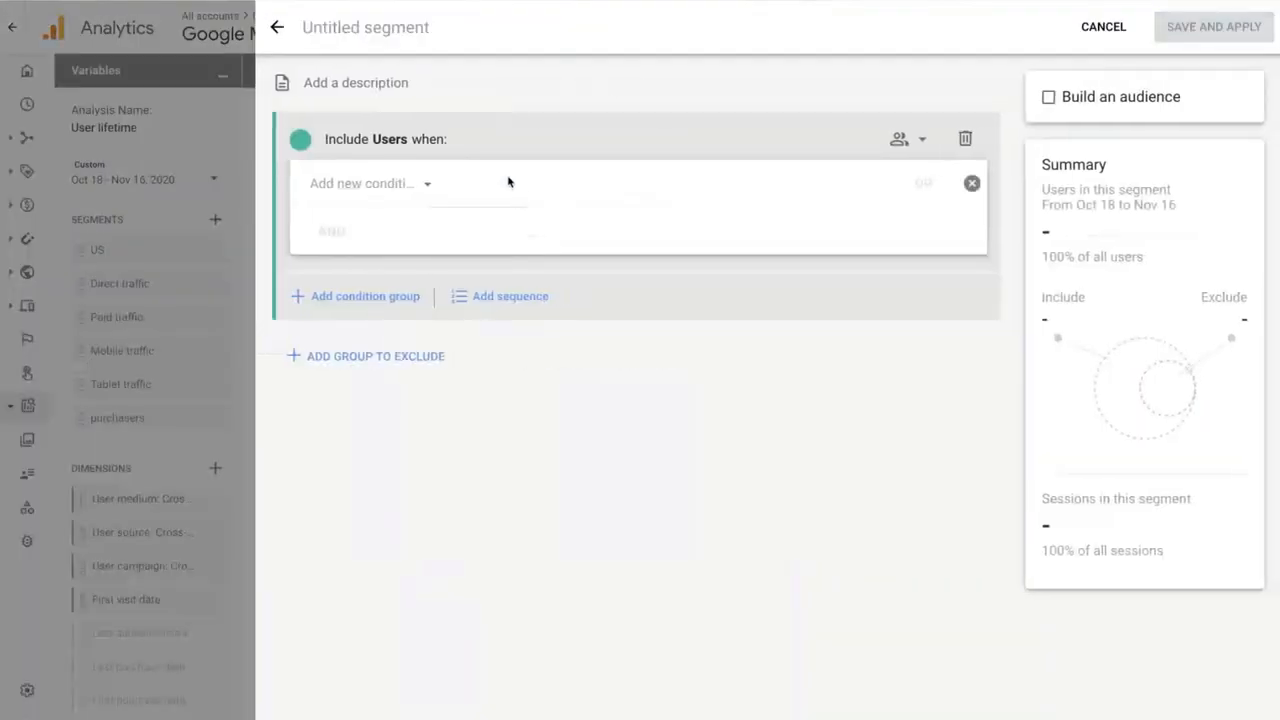
{"action": "left_click", "coordinate": [404, 184]}
{"action": "type", "text": "pro"}
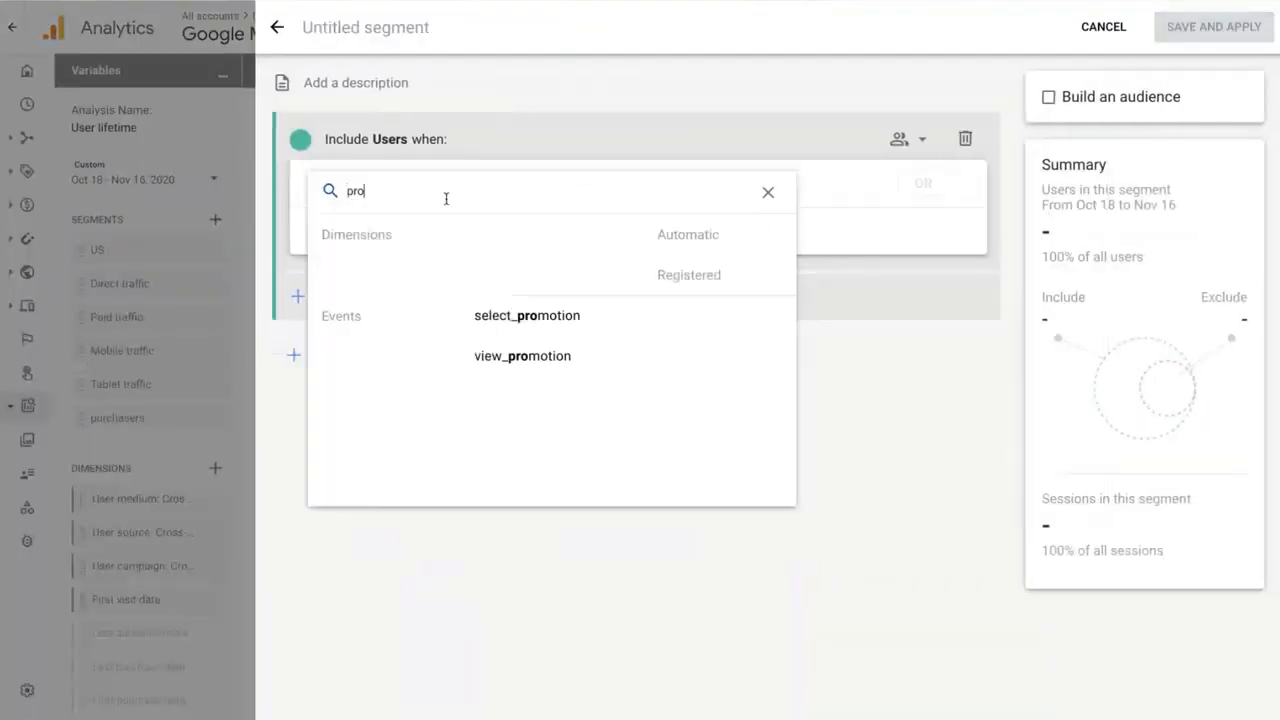
{"action": "type", "text": "mo"}
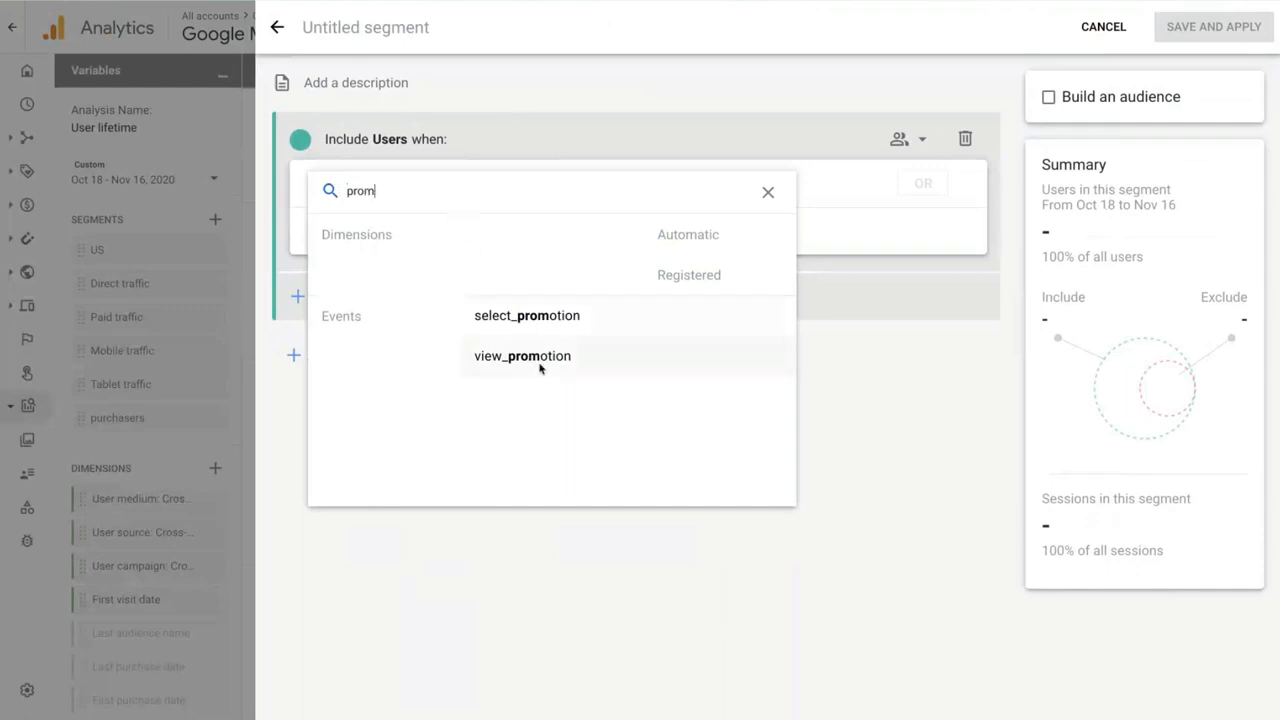
{"action": "left_click", "coordinate": [540, 362]}
- Name the view_promotion segment "promotion users" and save and apply it to the segment comparison
{"action": "left_click", "coordinate": [414, 27]}
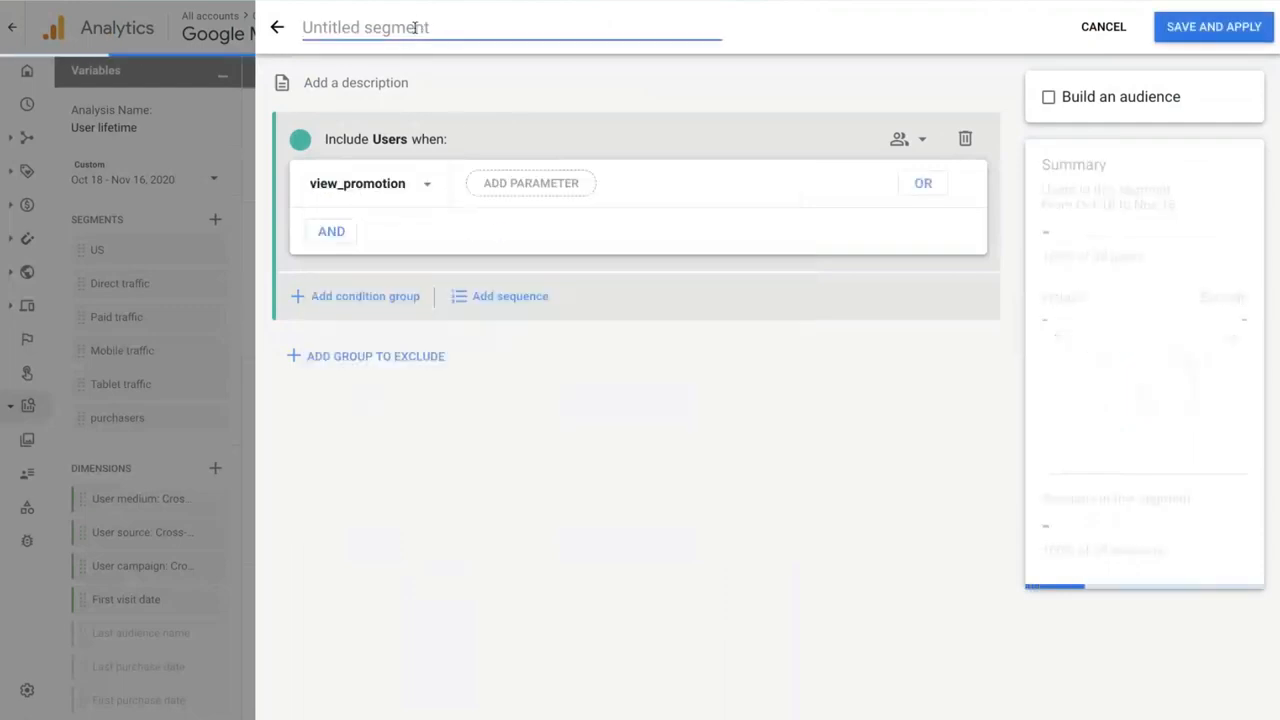
{"action": "type", "text": "r"}
{"action": "key", "text": "BackSpace"}
{"action": "type", "text": "po"}
{"action": "key", "text": "BackSpace"}
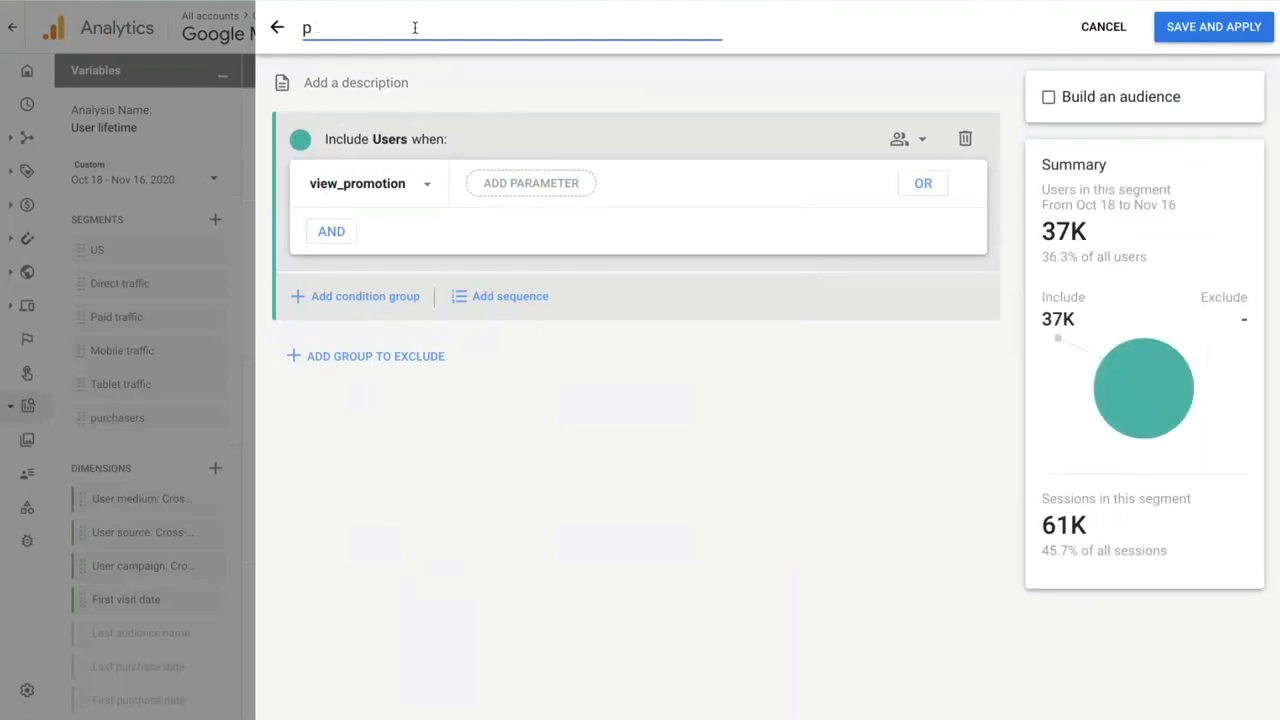
{"action": "type", "text": "romotion users"}
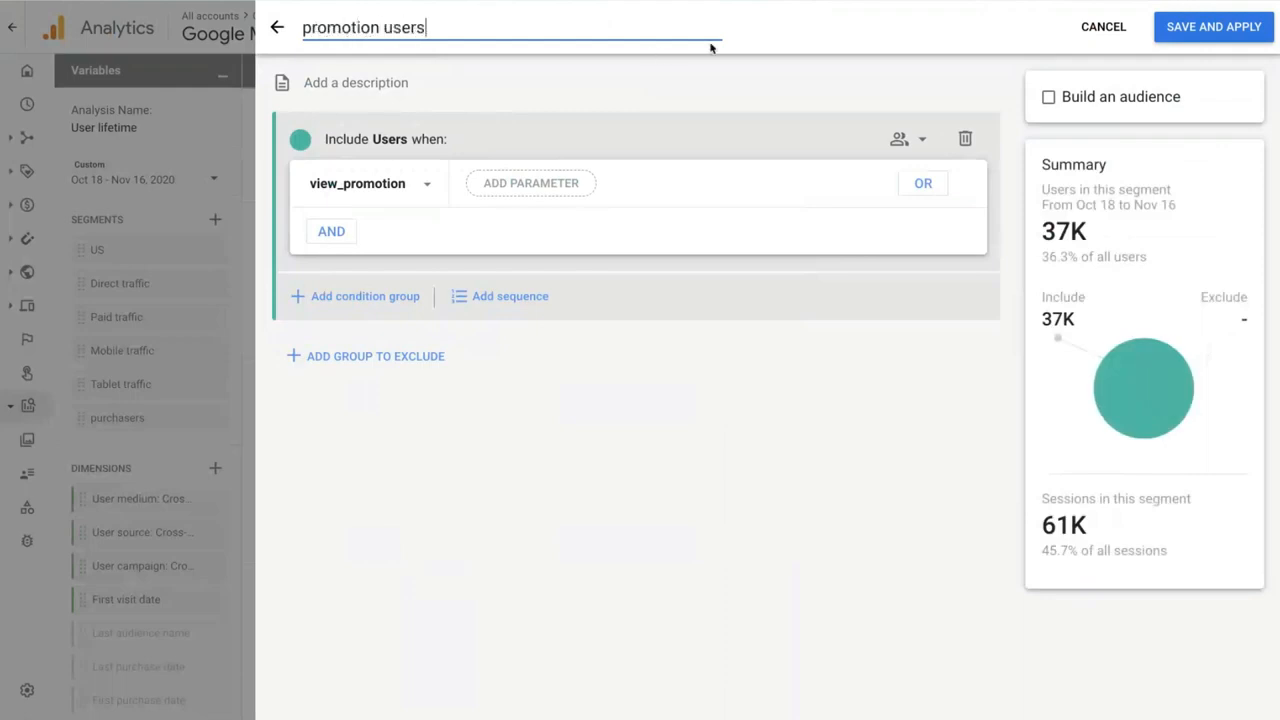
{"action": "left_click", "coordinate": [1168, 38]}
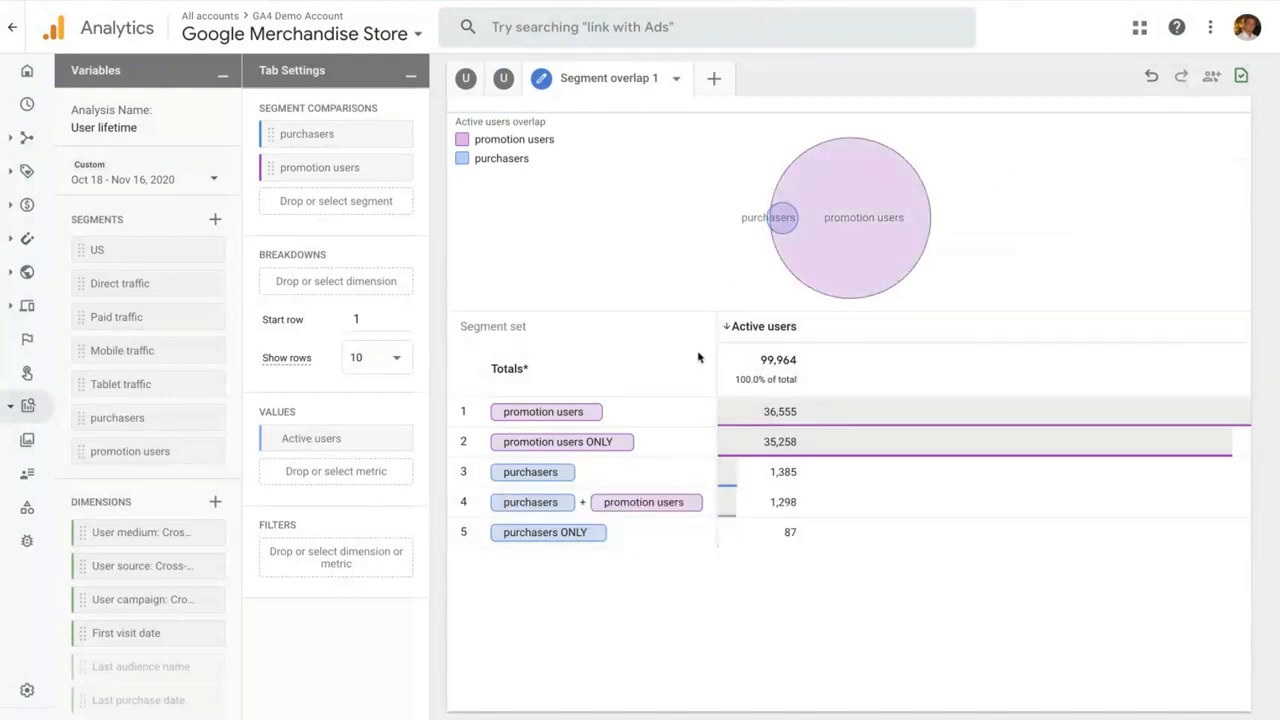
- Make the Purchase revenue metric available in the analysis and add it to the segment overlap table's values
{"action": "scroll", "coordinate": [140, 594], "scroll_direction": "down", "scroll_amount": 3}
{"action": "scroll", "coordinate": [143, 594], "scroll_direction": "down", "scroll_amount": 1}
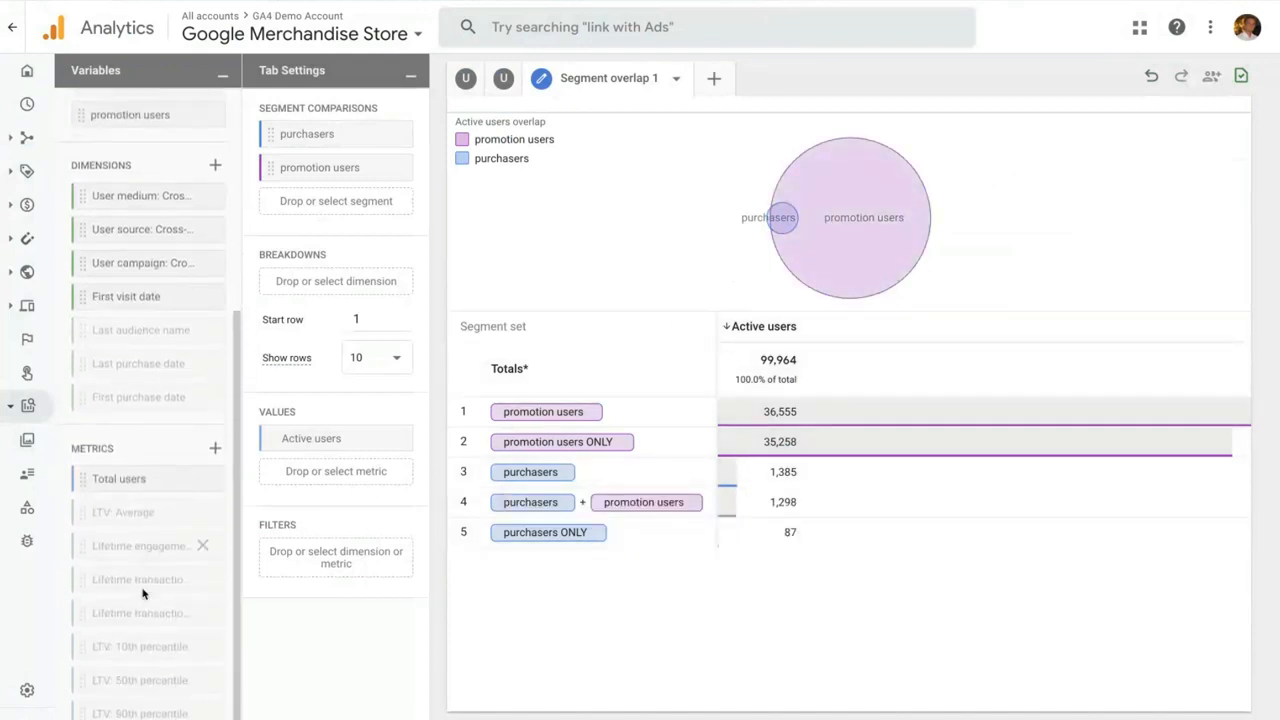
{"action": "left_click", "coordinate": [214, 451]}
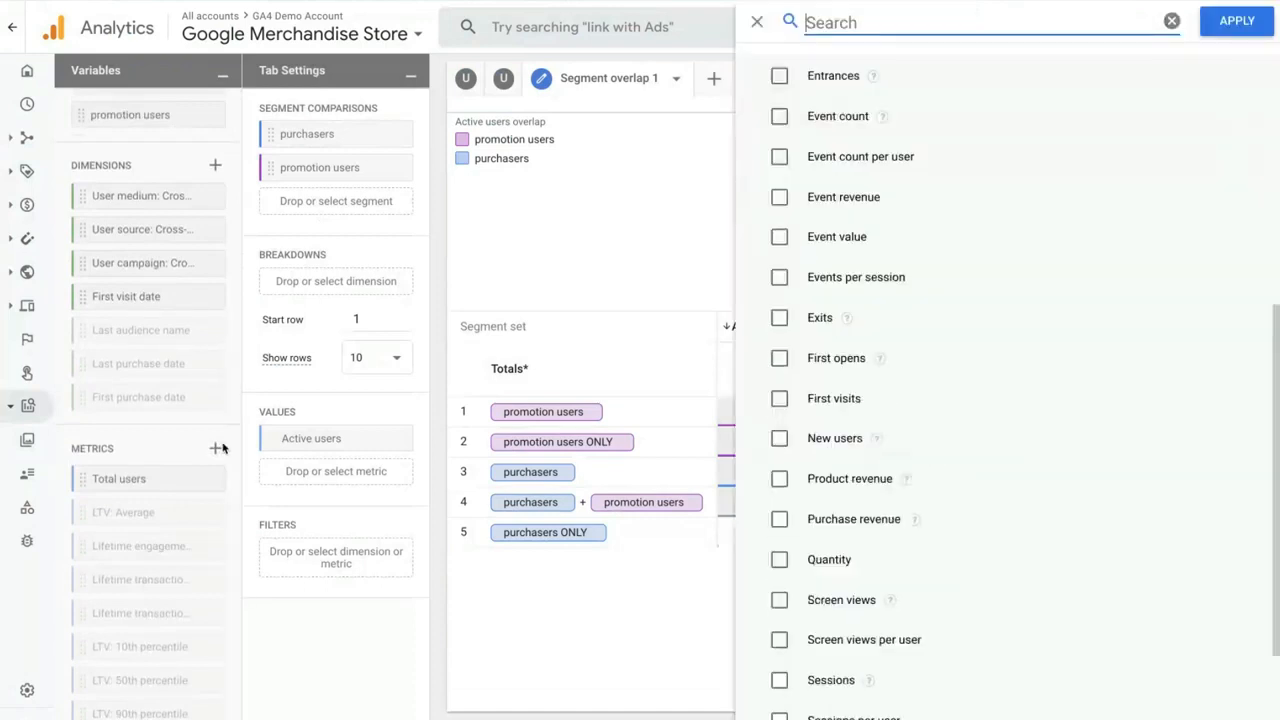
{"action": "type", "text": "revenue"}
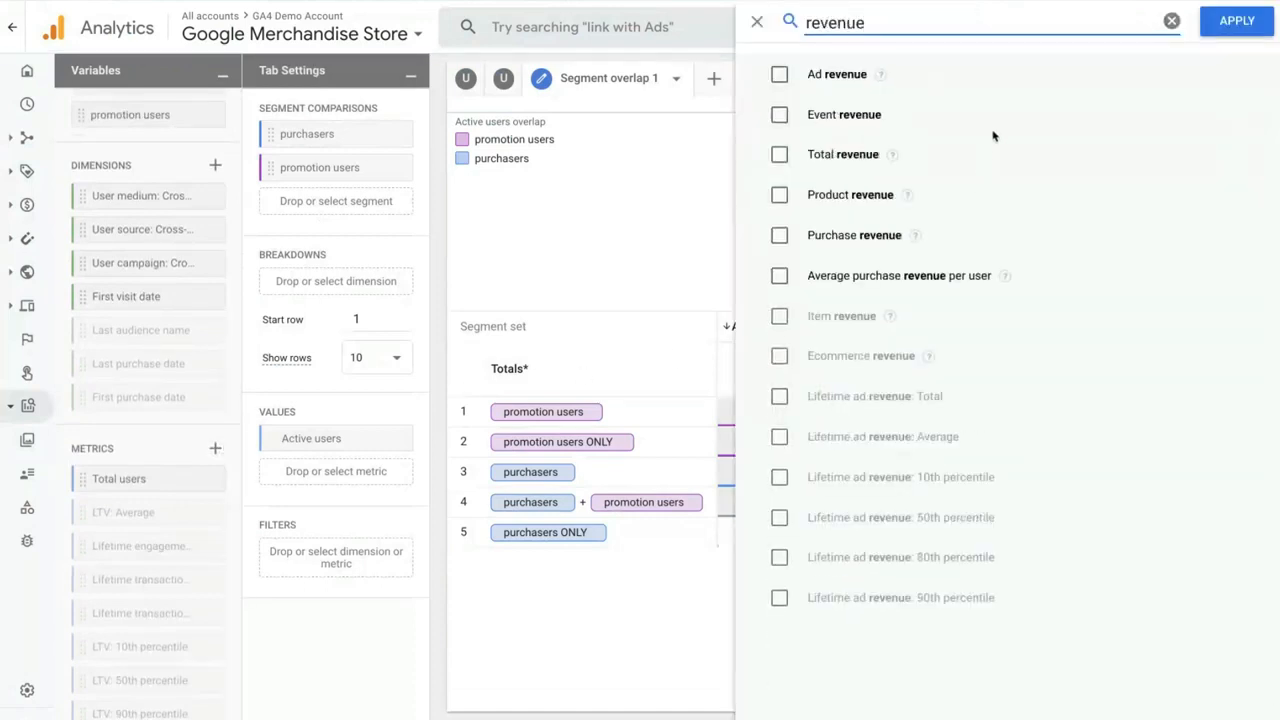
{"action": "left_click", "coordinate": [780, 235]}
{"action": "left_click", "coordinate": [1236, 21]}
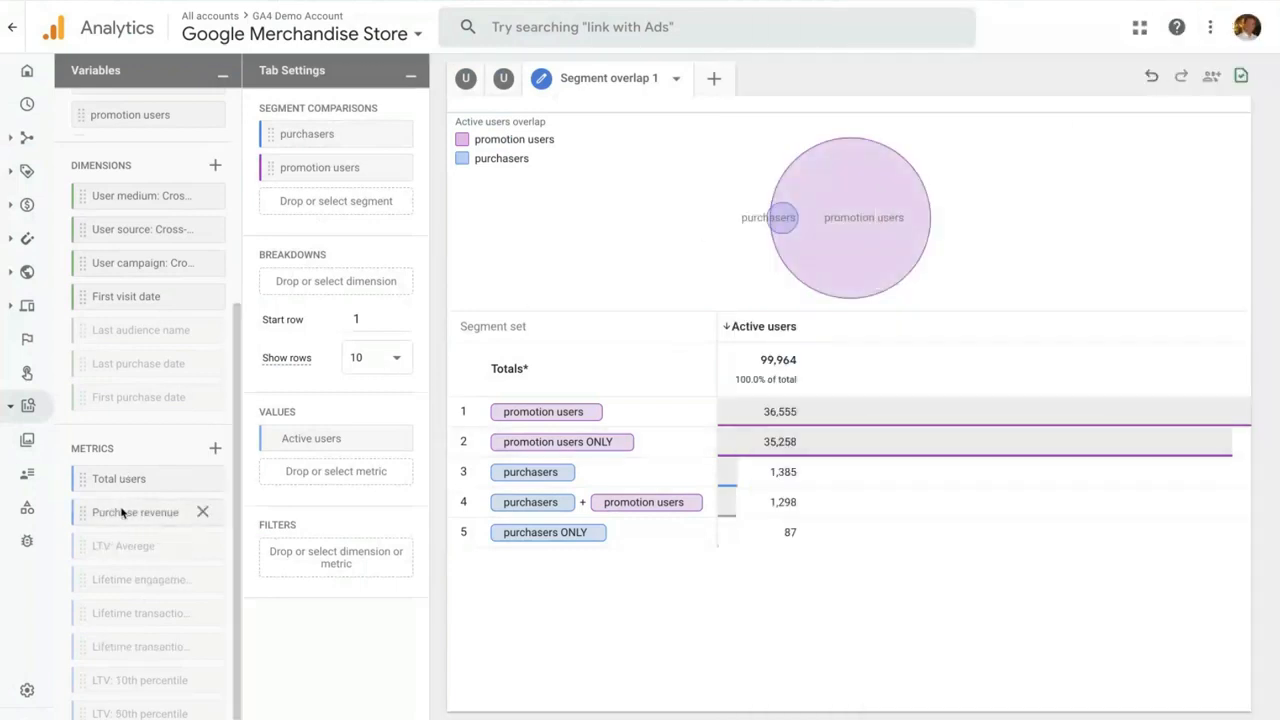
{"action": "double_click", "coordinate": [121, 512]}
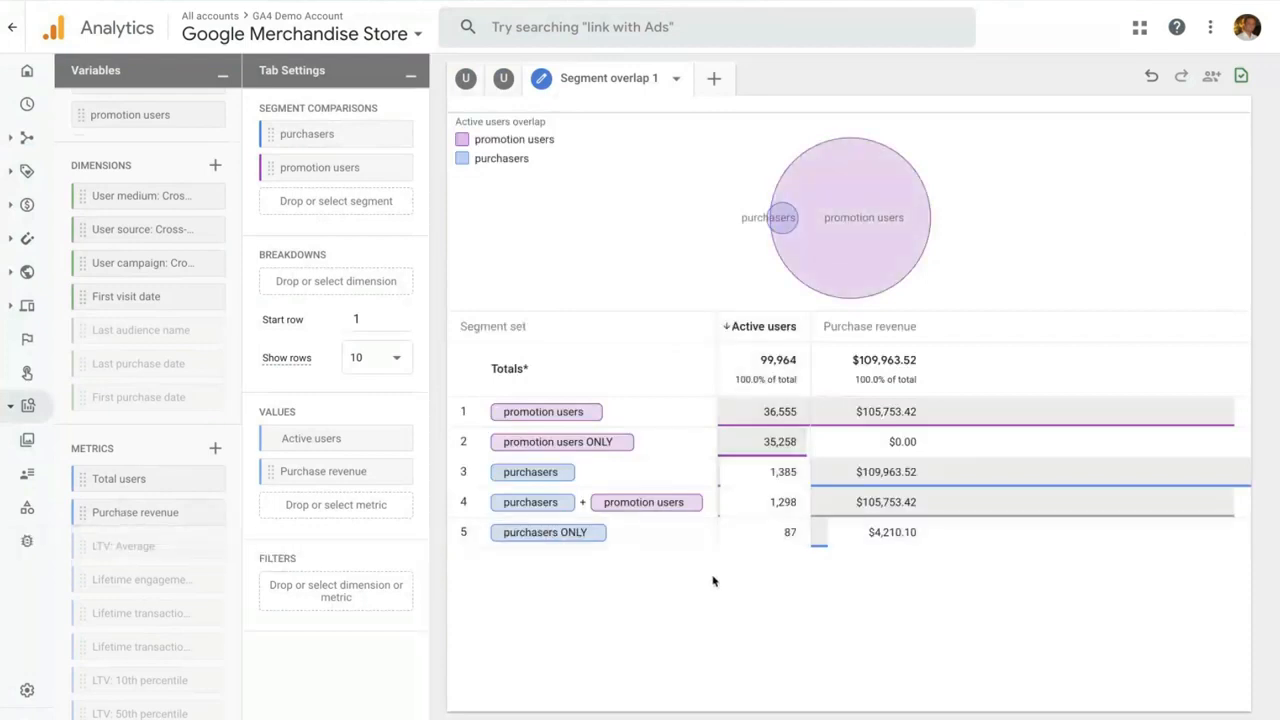
- Open a new segment from the active users shared by purchasers and promotion users, and leave the segment builder without saving
{"action": "right_click", "coordinate": [777, 443]}
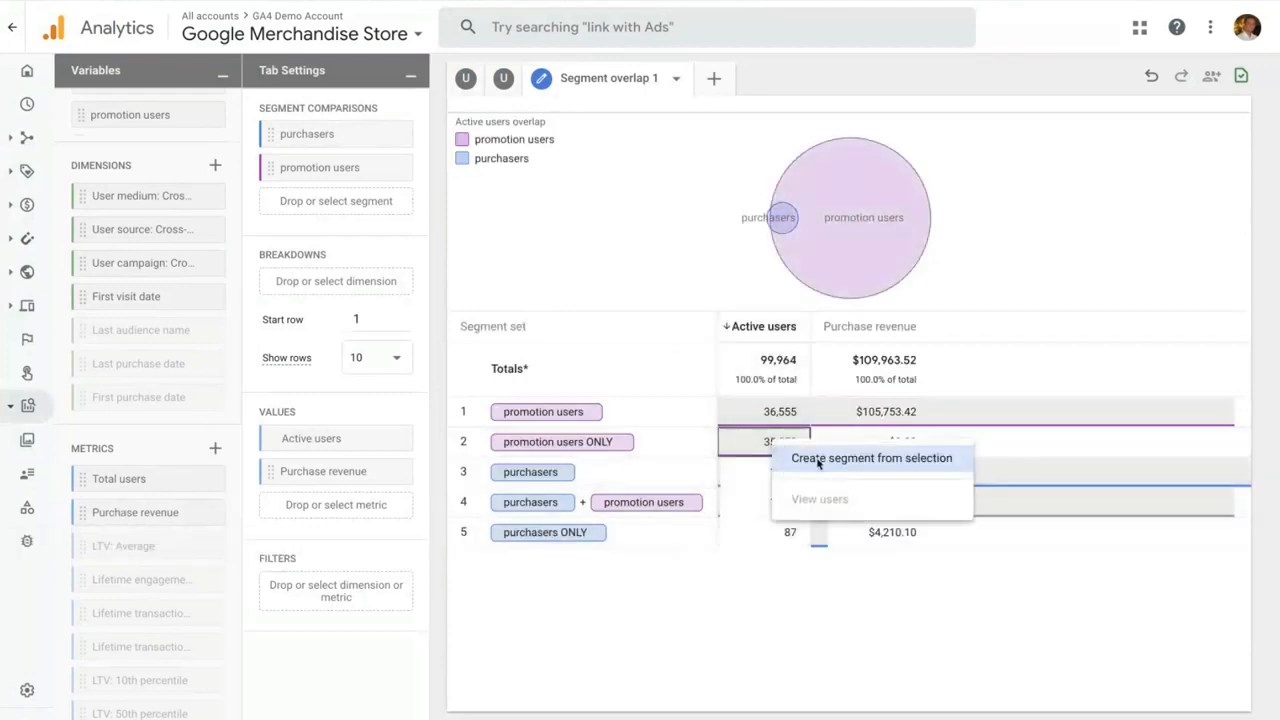
{"action": "left_click", "coordinate": [731, 519]}
{"action": "right_click", "coordinate": [740, 509]}
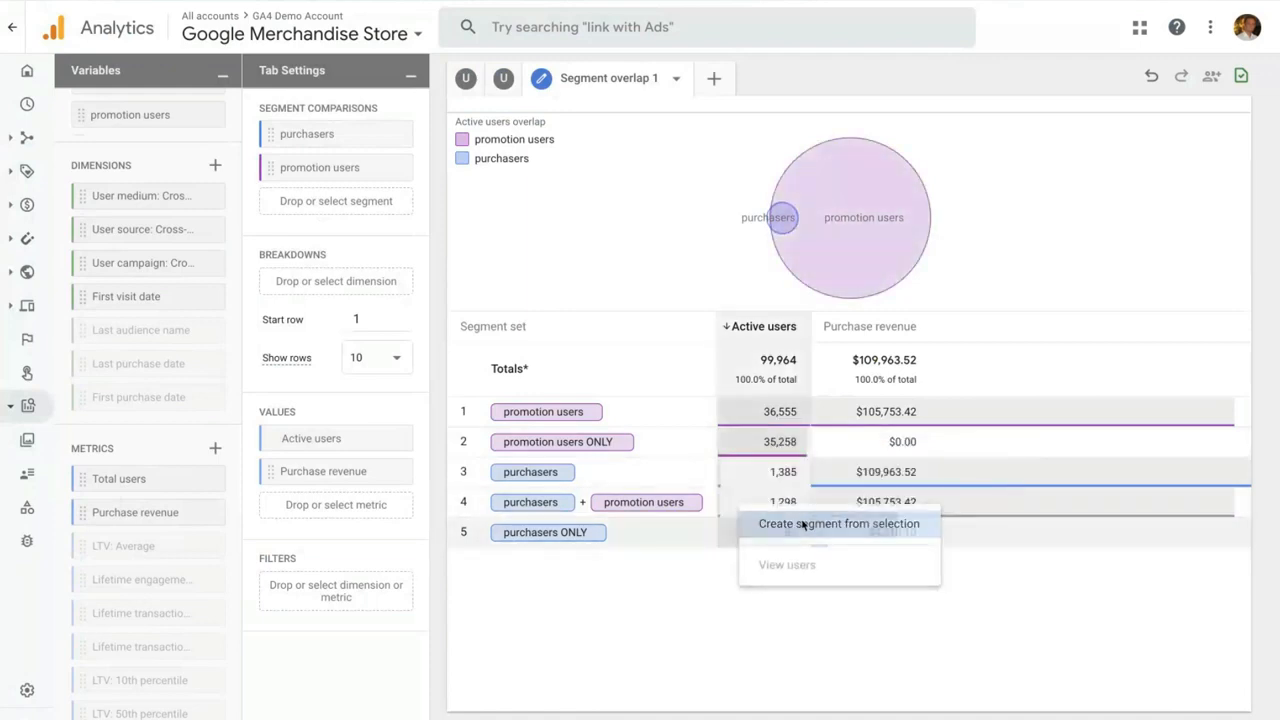
{"action": "left_click", "coordinate": [803, 524]}
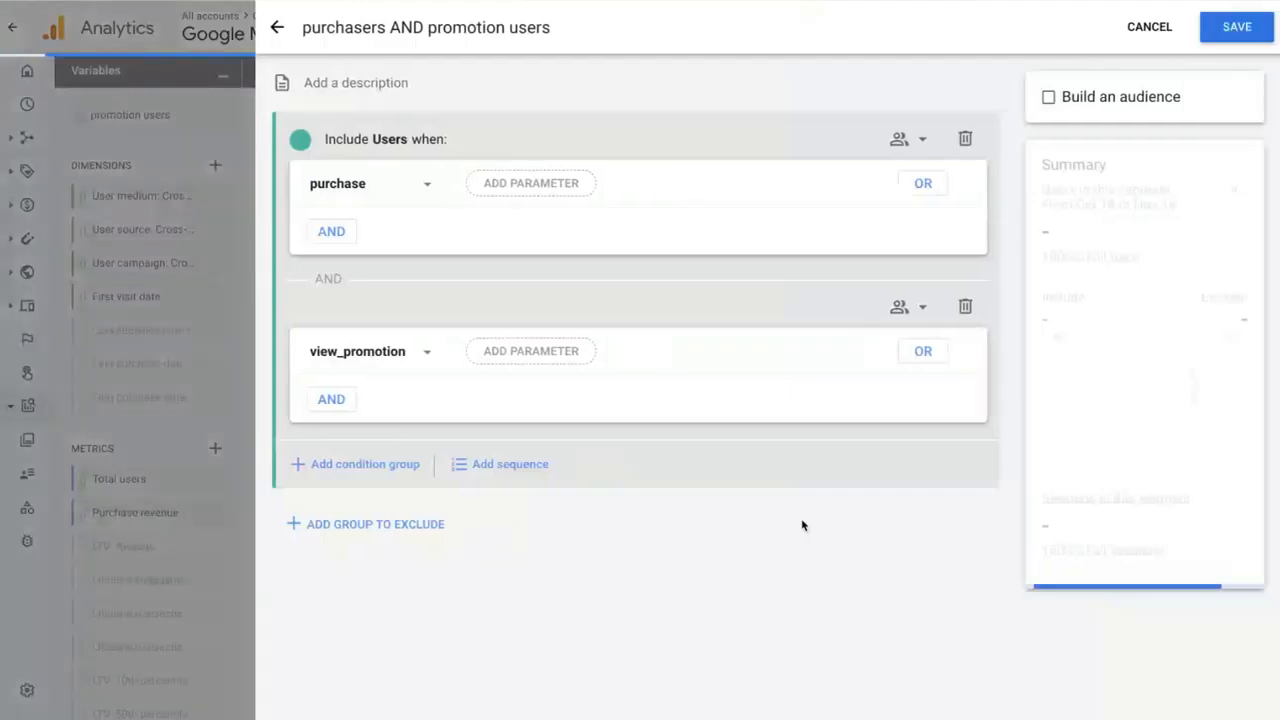
{"action": "left_click", "coordinate": [277, 31]}
{"action": "left_click", "coordinate": [276, 28]}
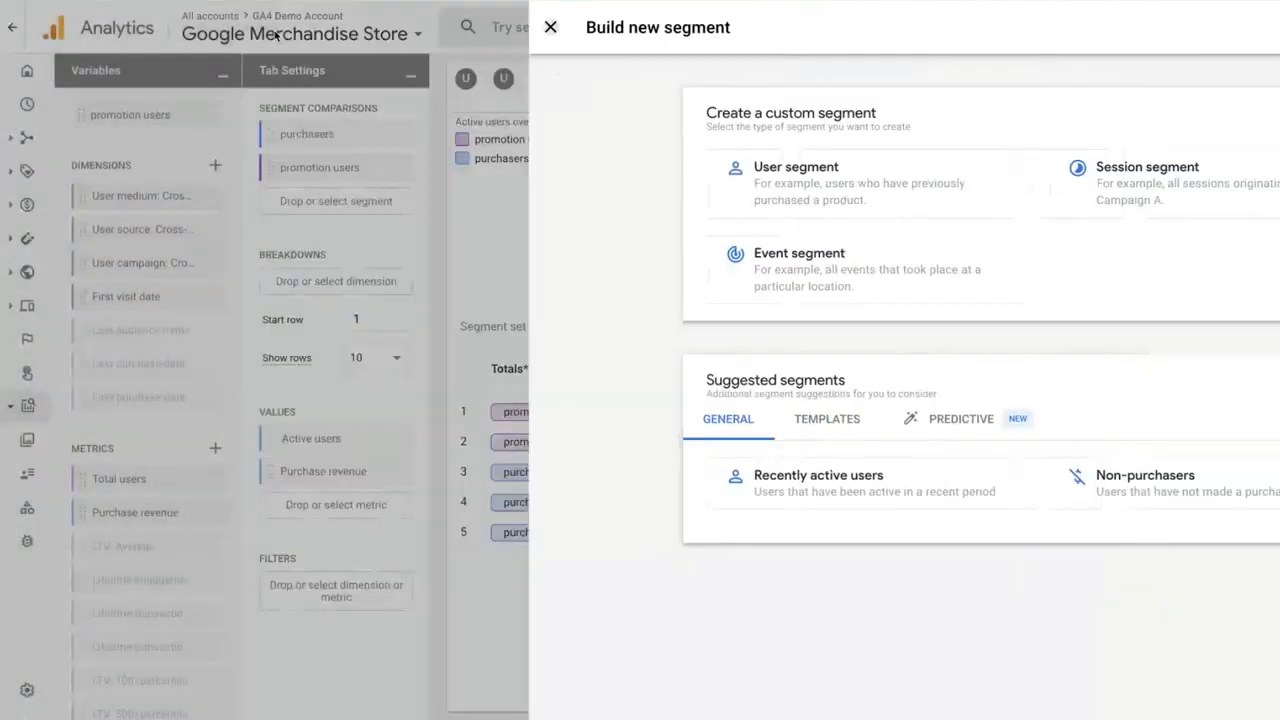